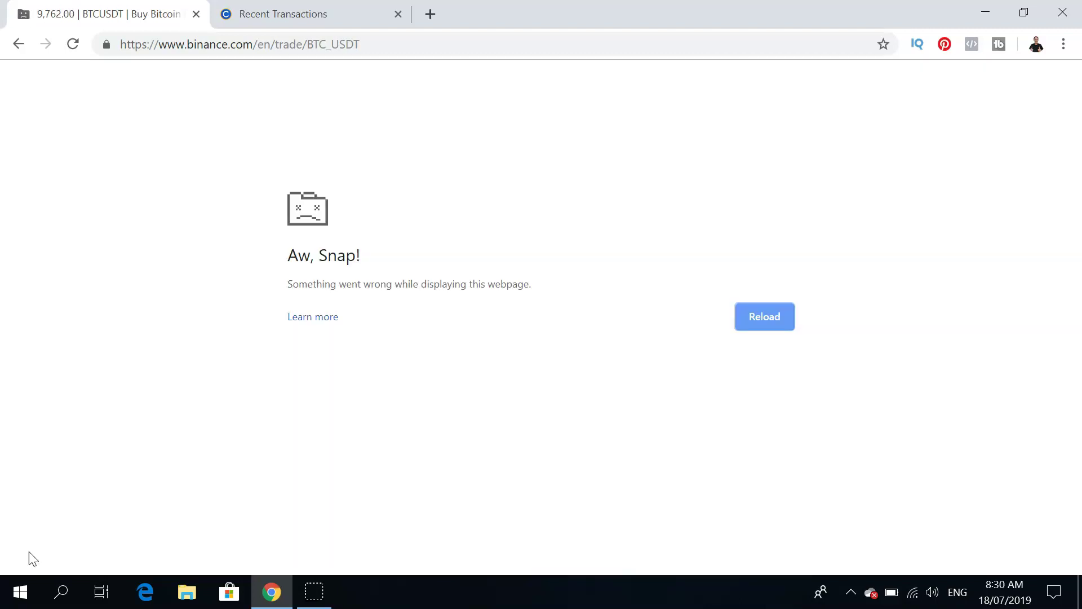
# Reload the Binance BTC/USDT trading page and open the cash-in page on Coins.ph
pyautogui.click(66, 50)
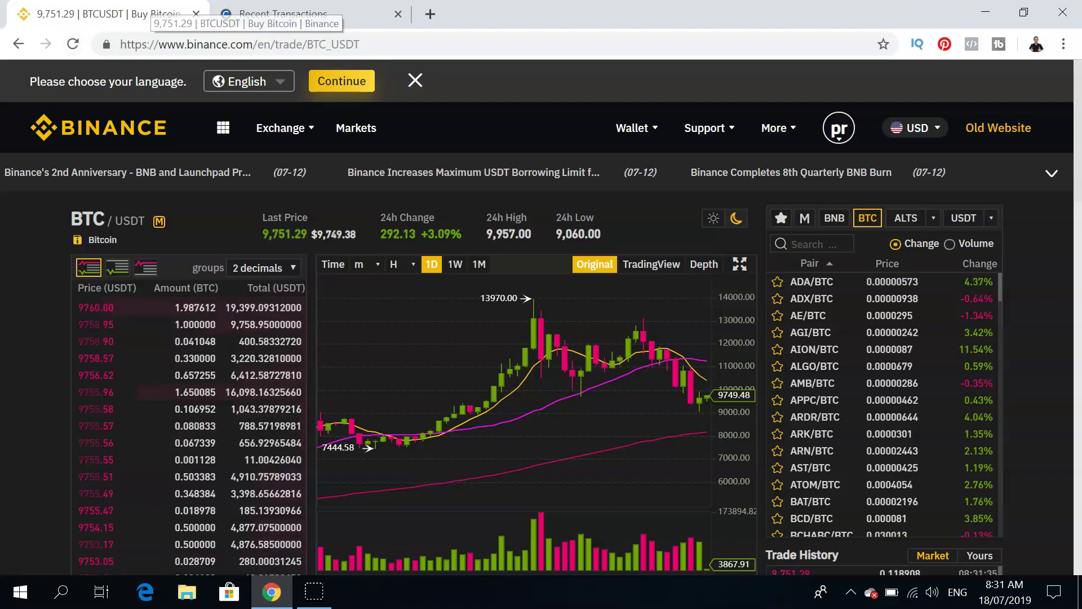
pyautogui.click(318, 10)
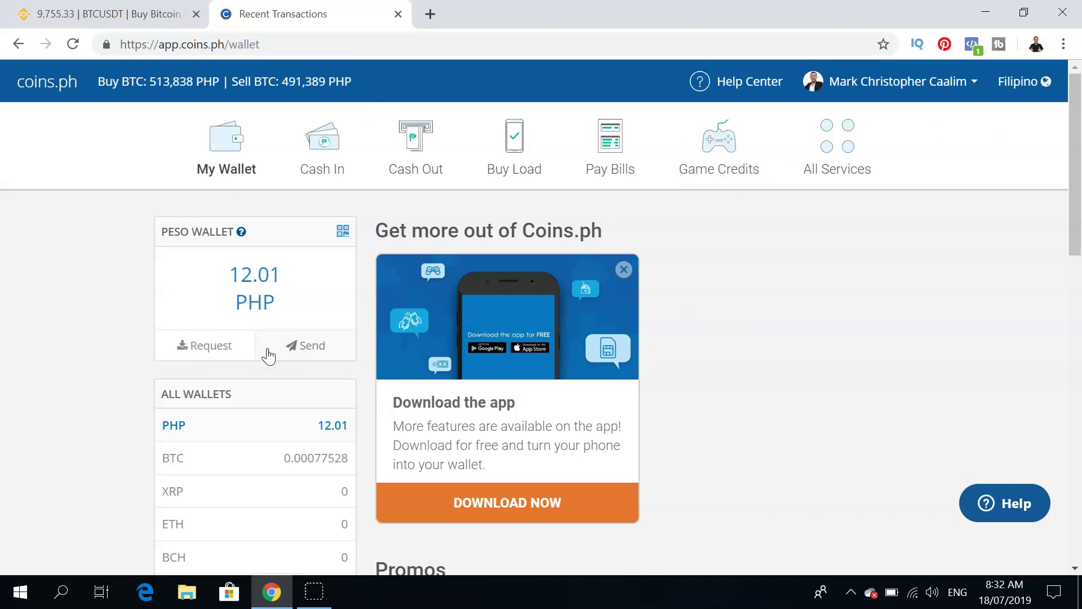
pyautogui.click(322, 153)
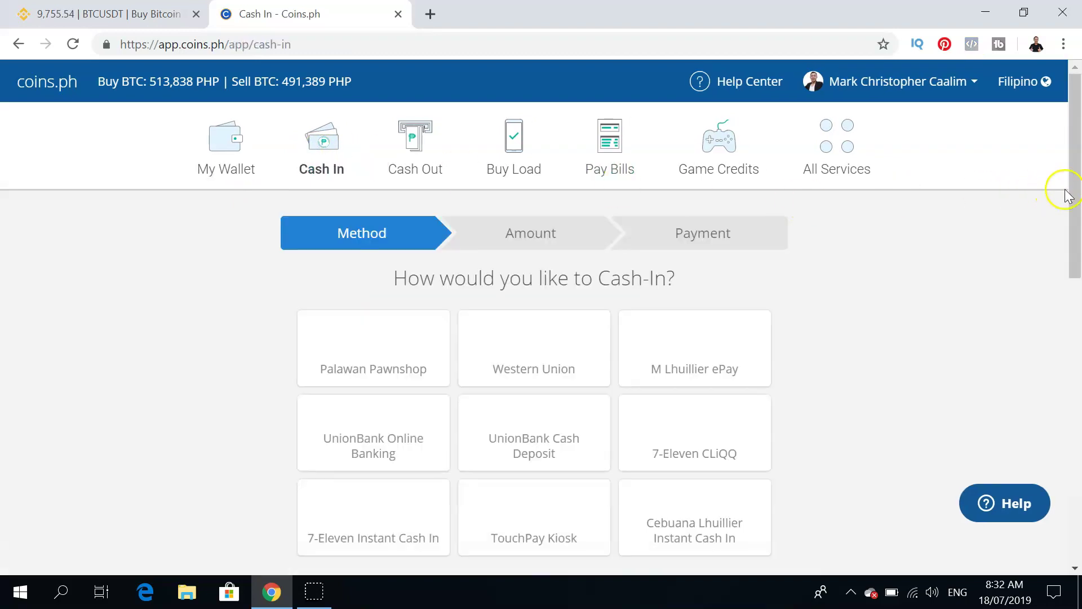
# Review the available cash-in methods, including Palawan Pawnshop, M Lhuillier ePay, 7-Eleven CLiQQ, UnionBank Cash Deposit and Cebuana Lhuillier
pyautogui.moveTo(1074, 194); pyautogui.dragTo(1071, 231)
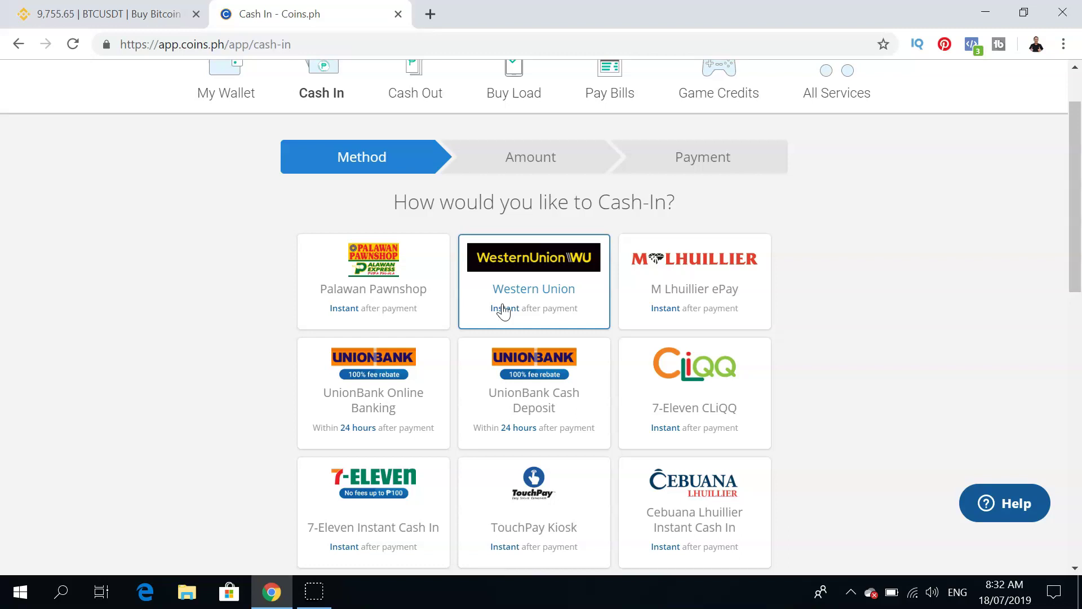
pyautogui.click(349, 294)
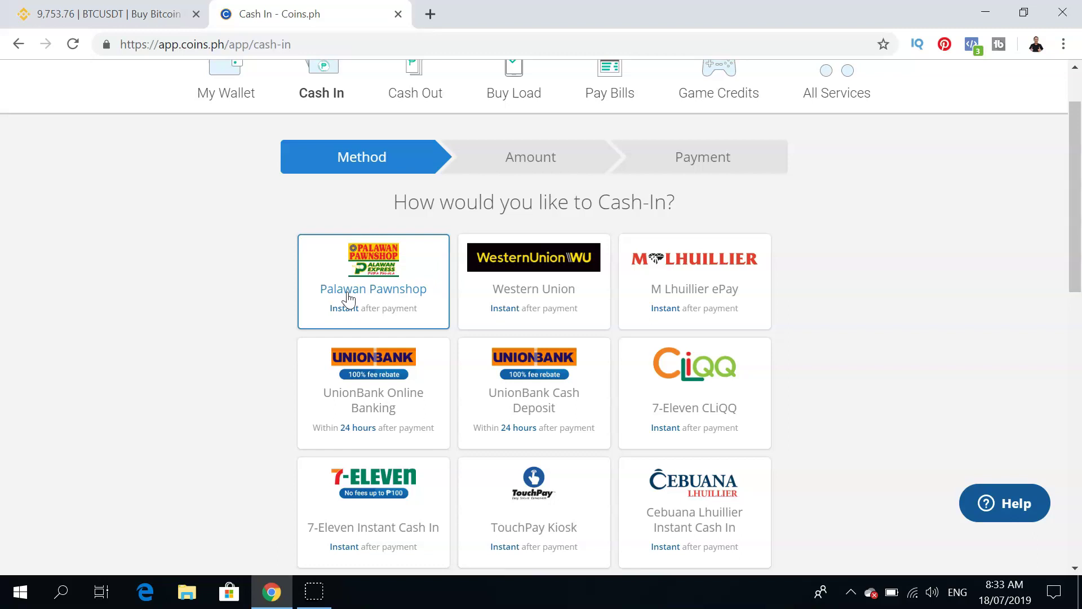
pyautogui.click(665, 290)
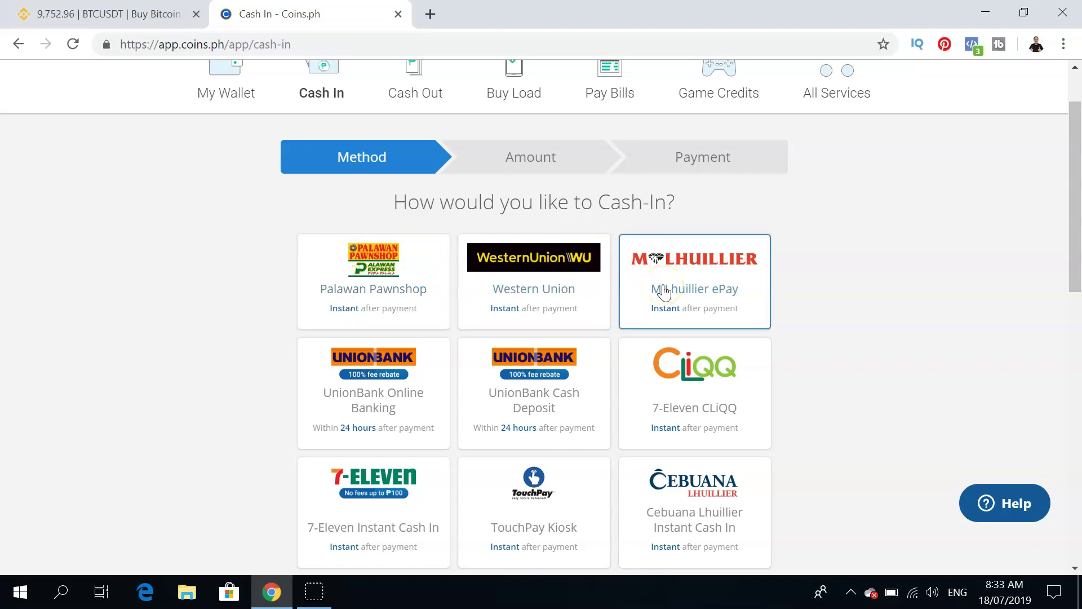
pyautogui.click(682, 389)
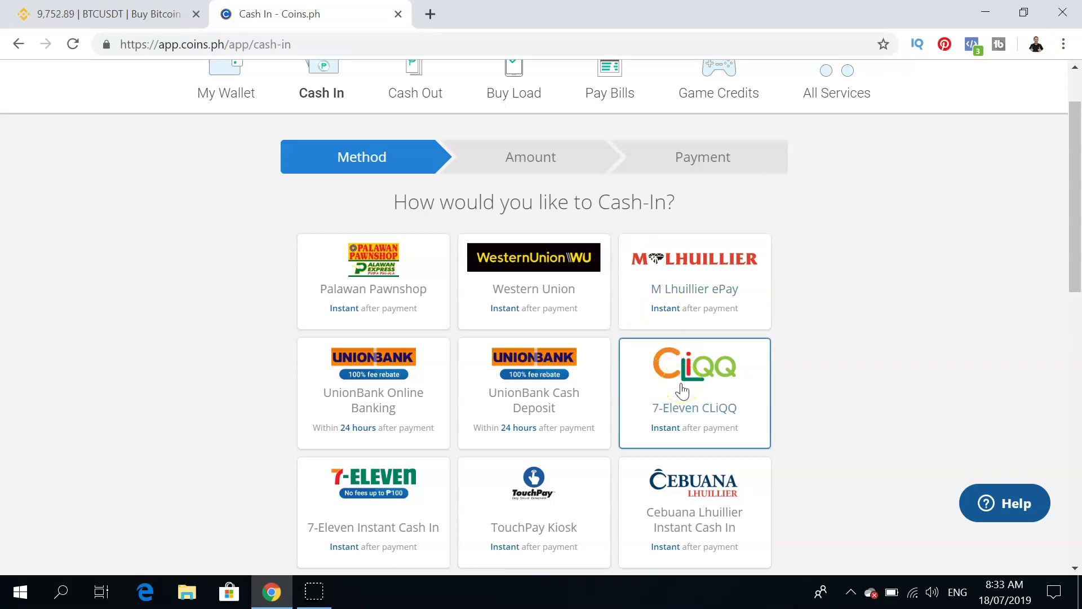
pyautogui.click(549, 406)
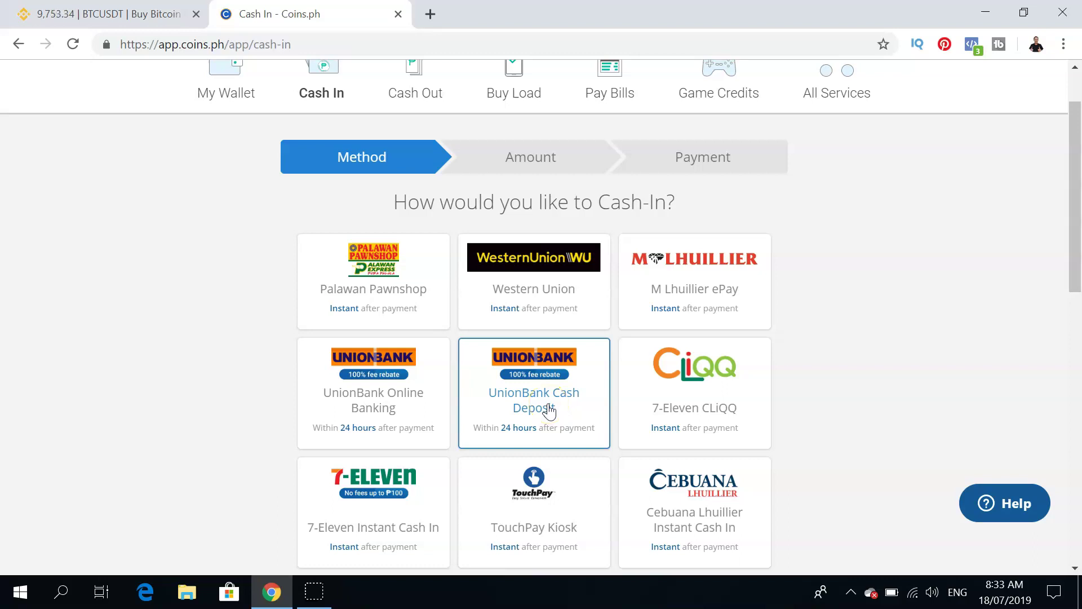
pyautogui.click(686, 503)
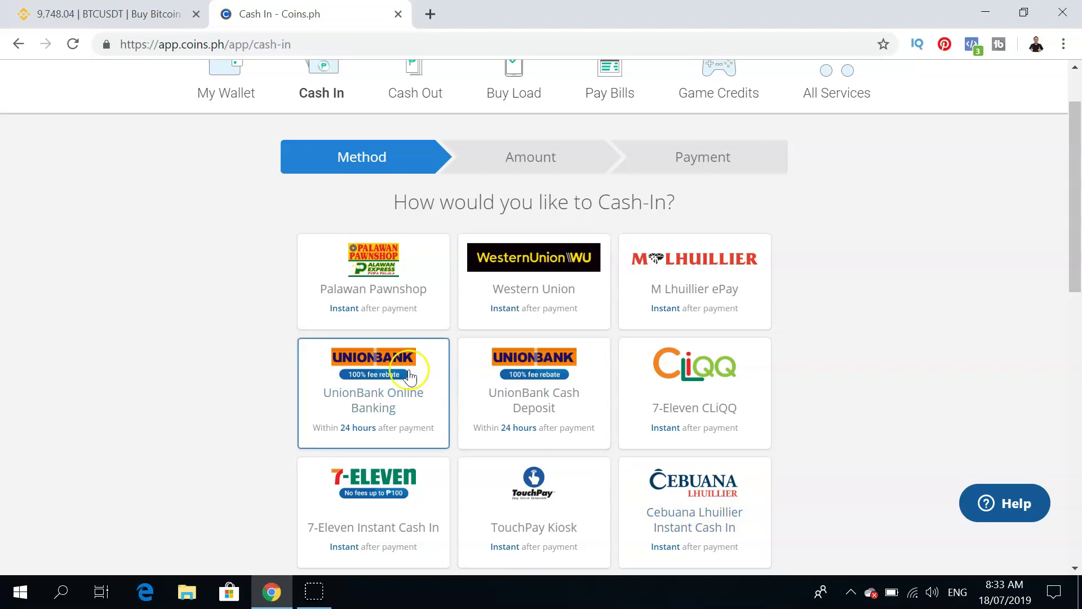
# Choose Palawan Pawnshop as the cash-in method and enter 5000 PHP to check its fee and amount due
pyautogui.click(392, 264)
pyautogui.click(467, 350)
pyautogui.write('5000')
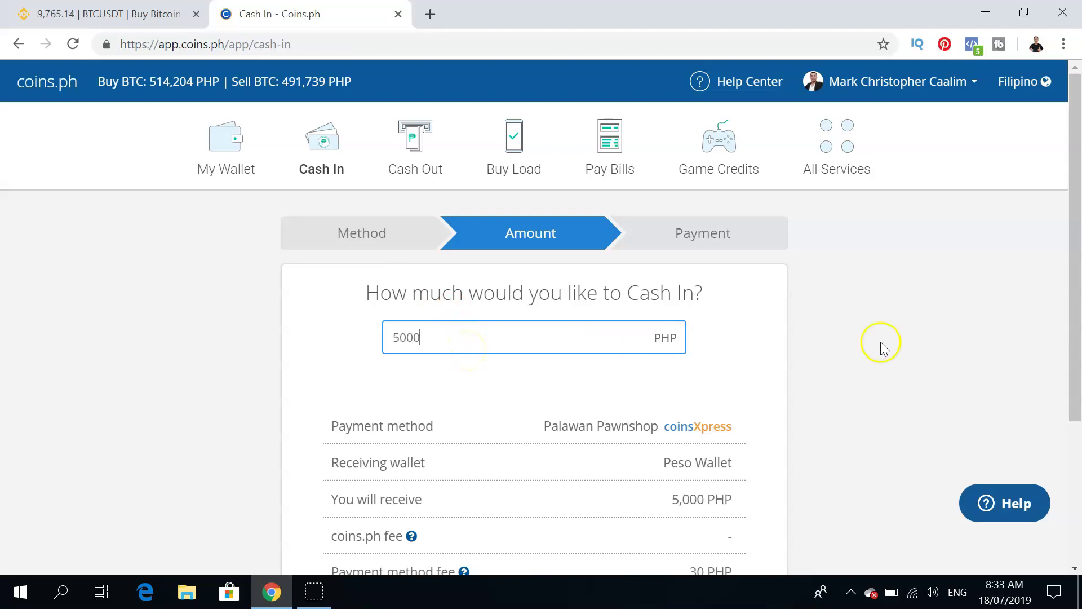
pyautogui.moveTo(1077, 273); pyautogui.dragTo(1078, 389)
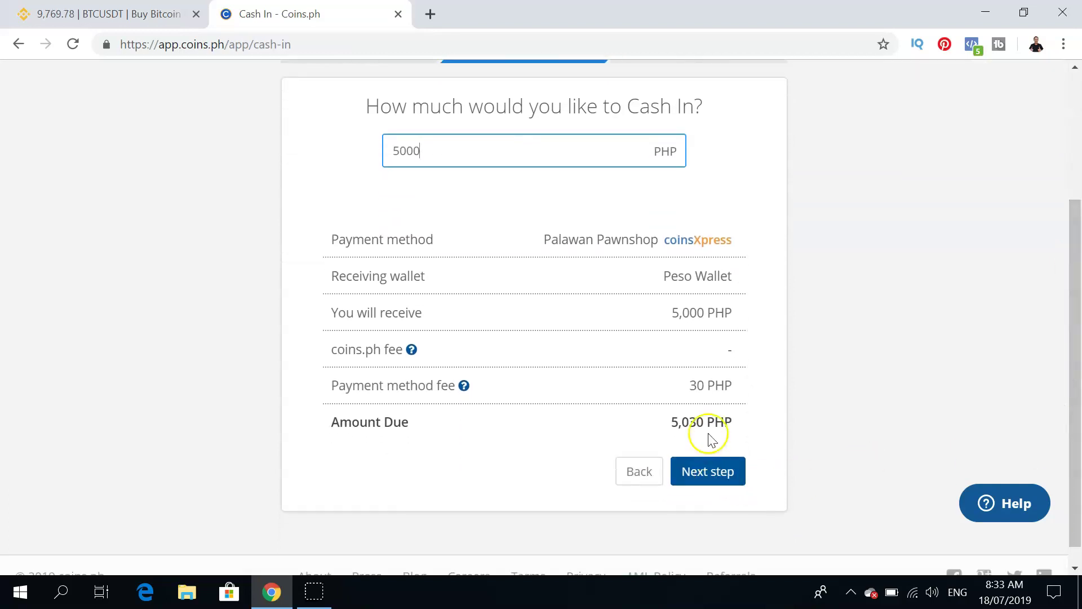
# Clear the amount entered for the Palawan Pawnshop cash-in
pyautogui.press('BackSpace')
pyautogui.press('BackSpace')
pyautogui.press('BackSpace')
pyautogui.press('BackSpace')
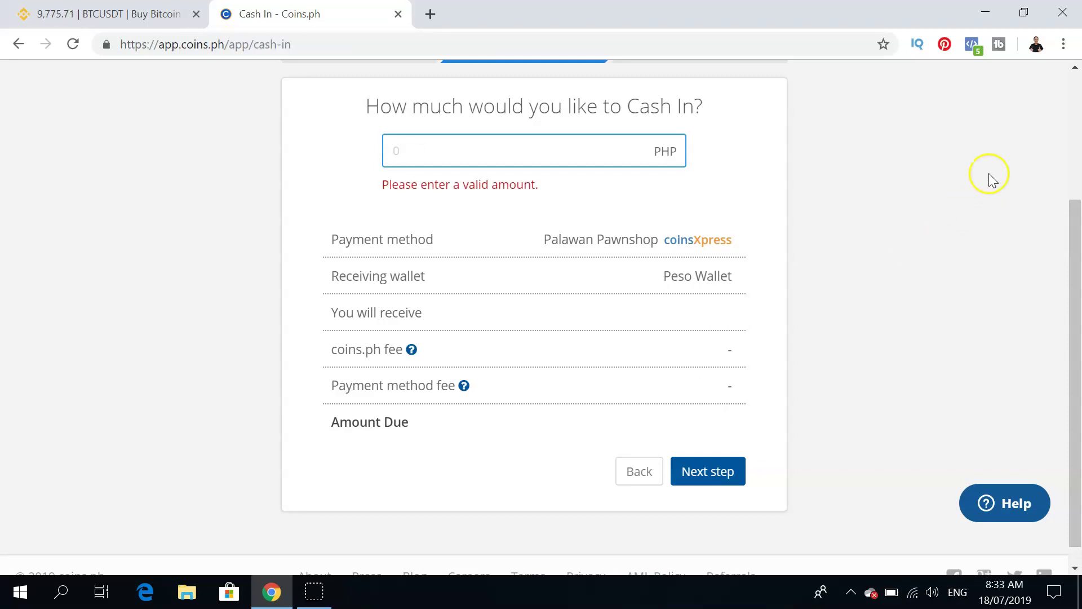
# Return to the cash-in methods, open Western Union and review its options for receiving transfers
pyautogui.click(1075, 67)
pyautogui.click(1075, 67)
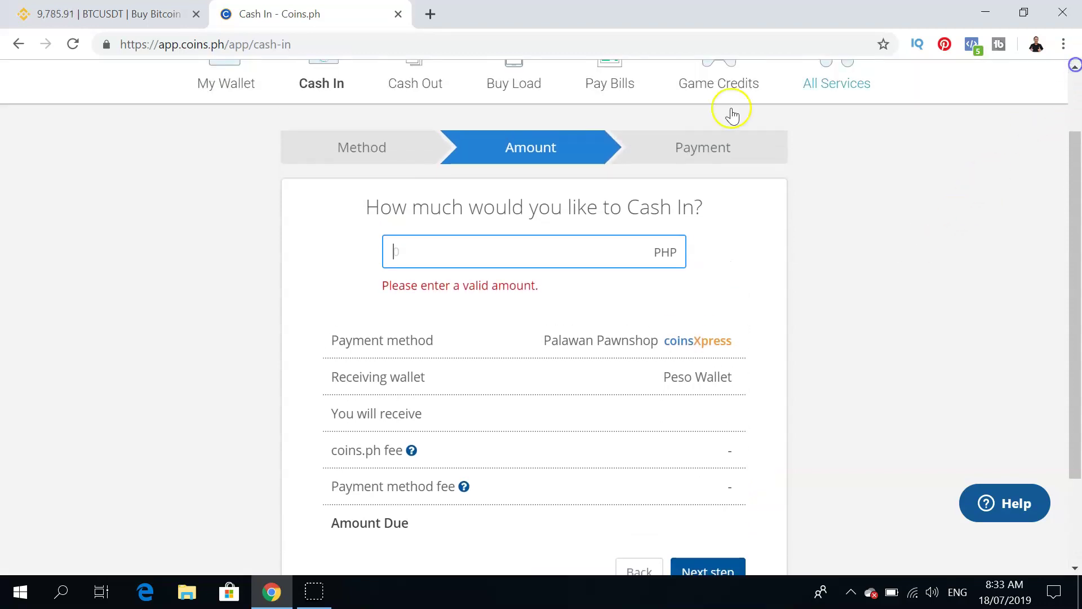
pyautogui.click(345, 90)
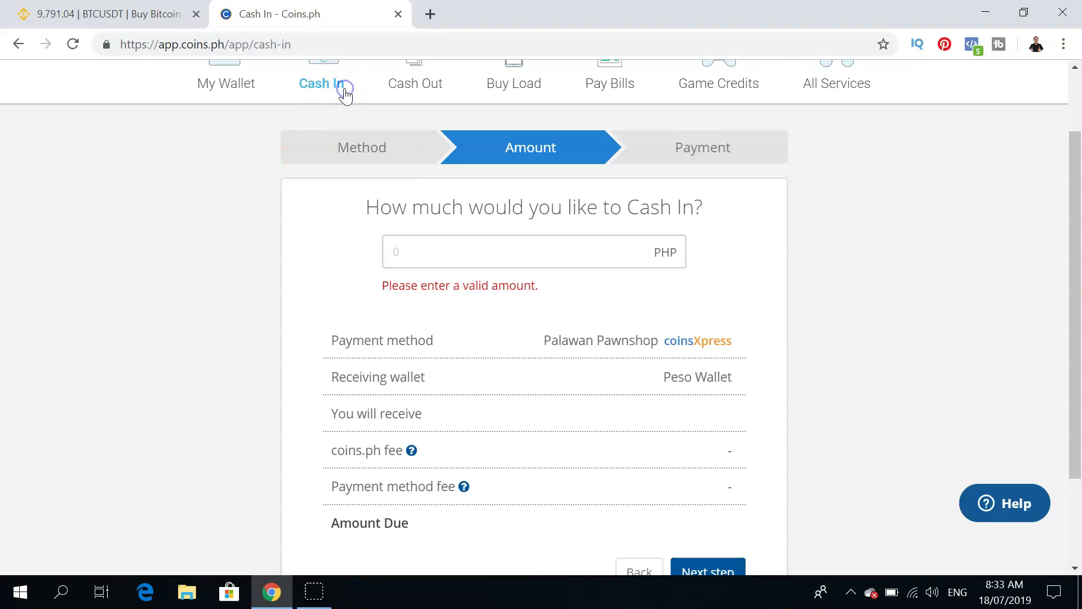
pyautogui.click(358, 149)
pyautogui.click(566, 347)
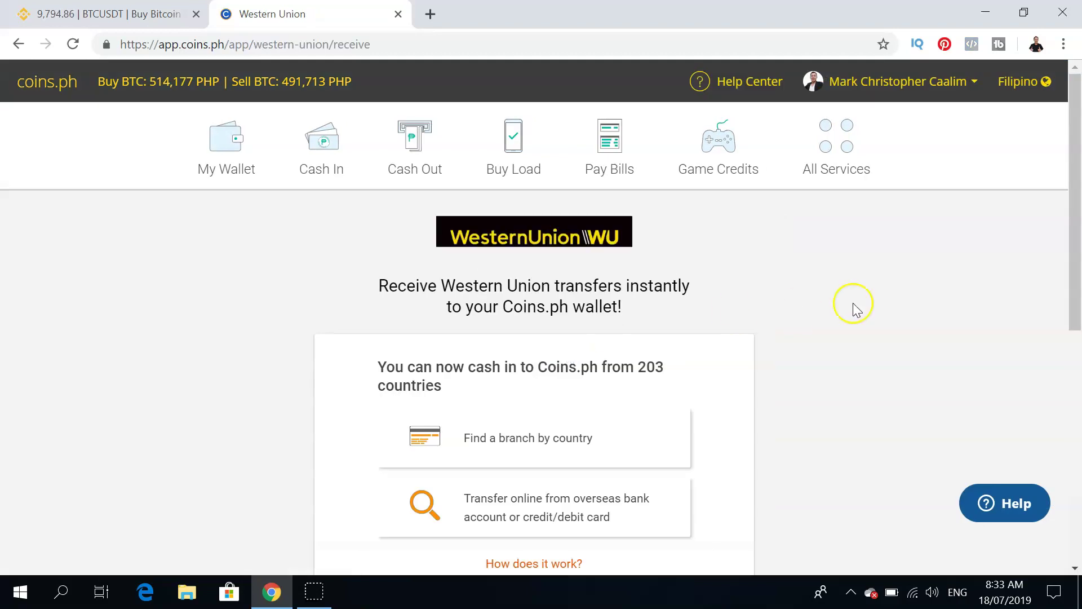
pyautogui.moveTo(1076, 169); pyautogui.dragTo(1076, 225)
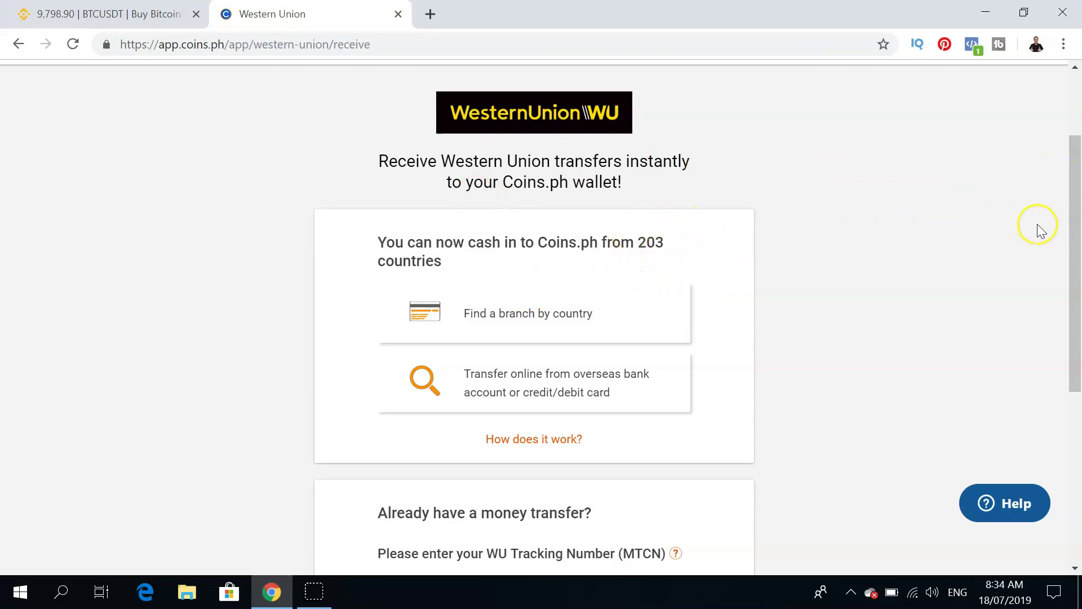
pyautogui.moveTo(1072, 236); pyautogui.dragTo(1076, 133)
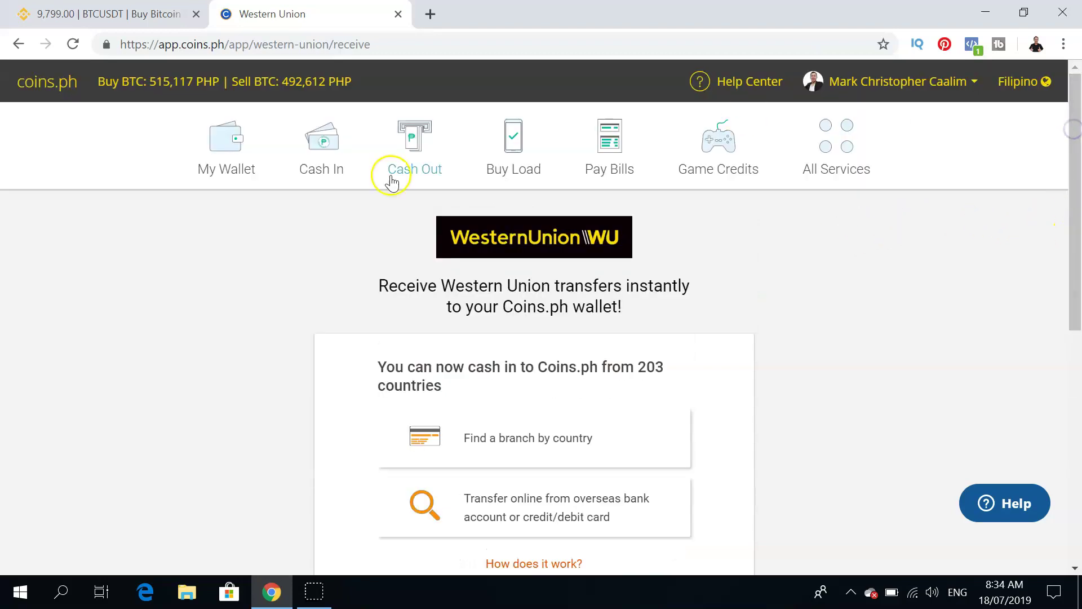
# Select Cebuana Lhuillier Instant Cash In and enter 5000 PHP to check its fee and amount due
pyautogui.click(319, 138)
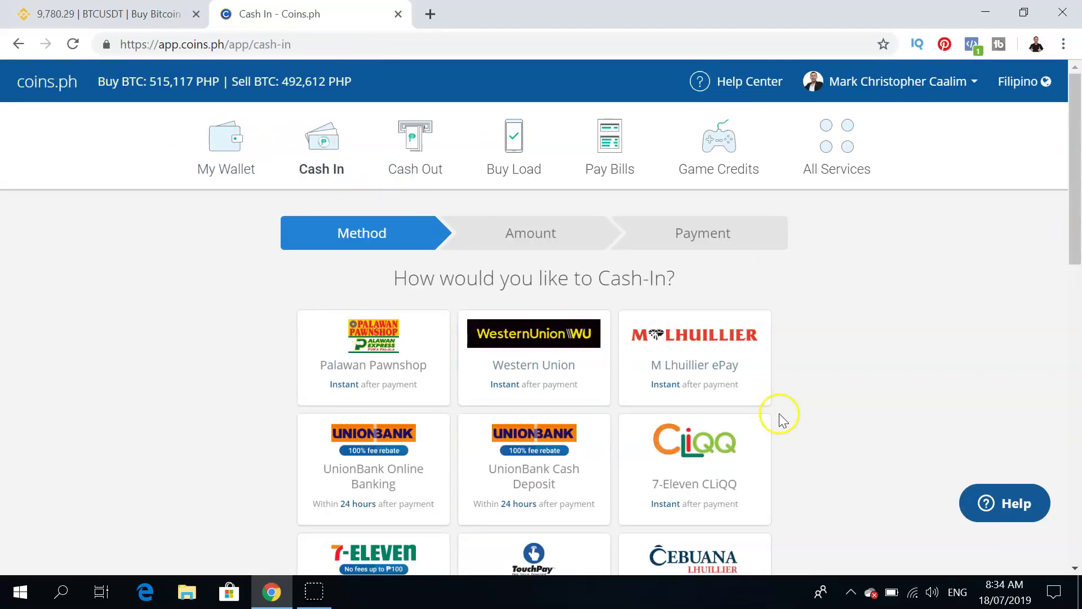
pyautogui.click(699, 556)
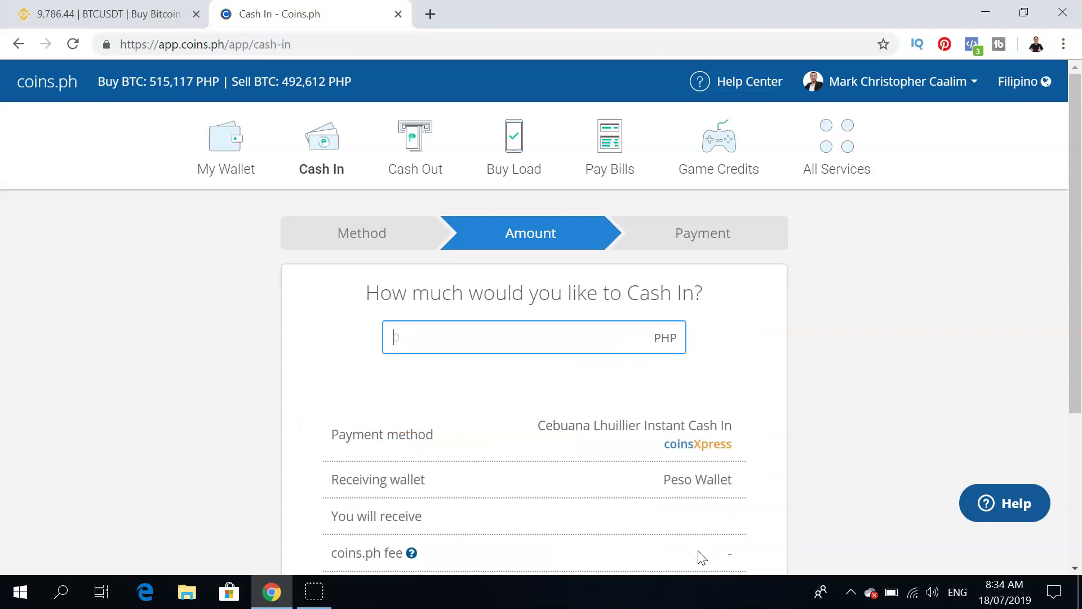
pyautogui.write('5')
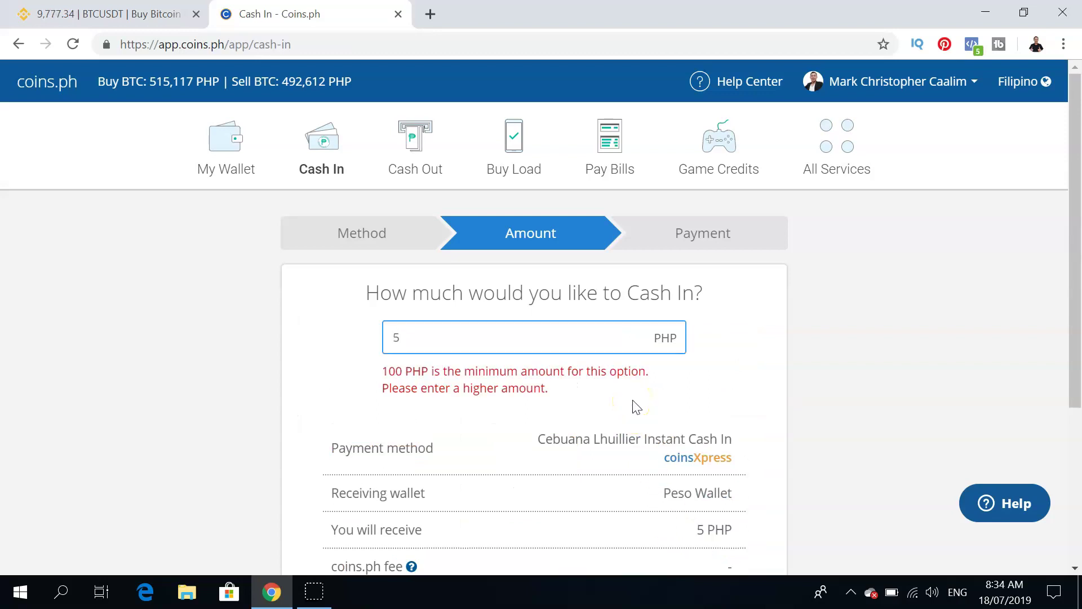
pyautogui.write('000')
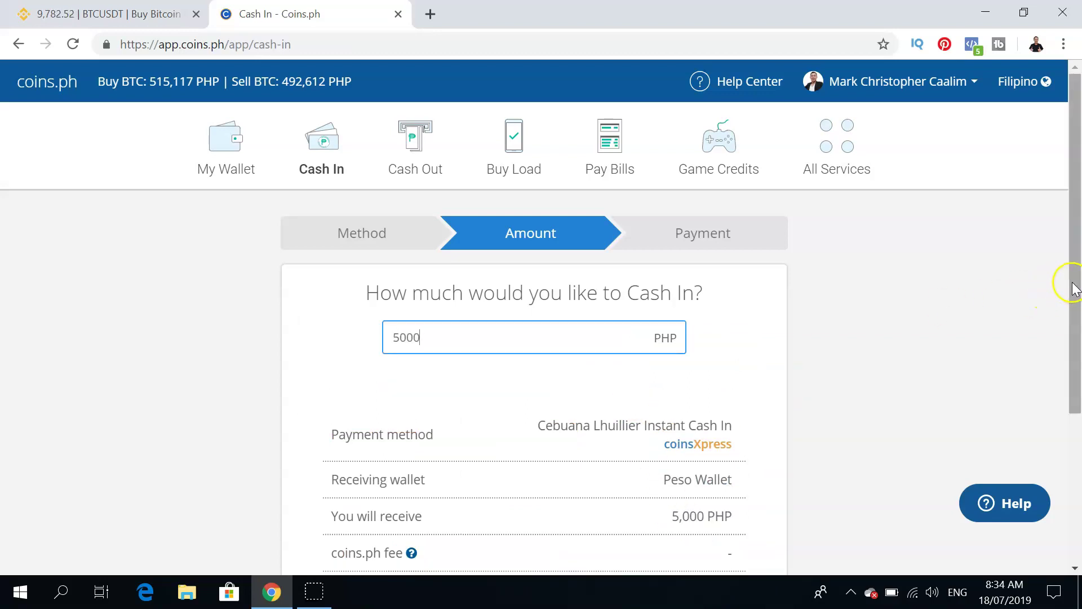
pyautogui.moveTo(1074, 286); pyautogui.dragTo(1079, 377)
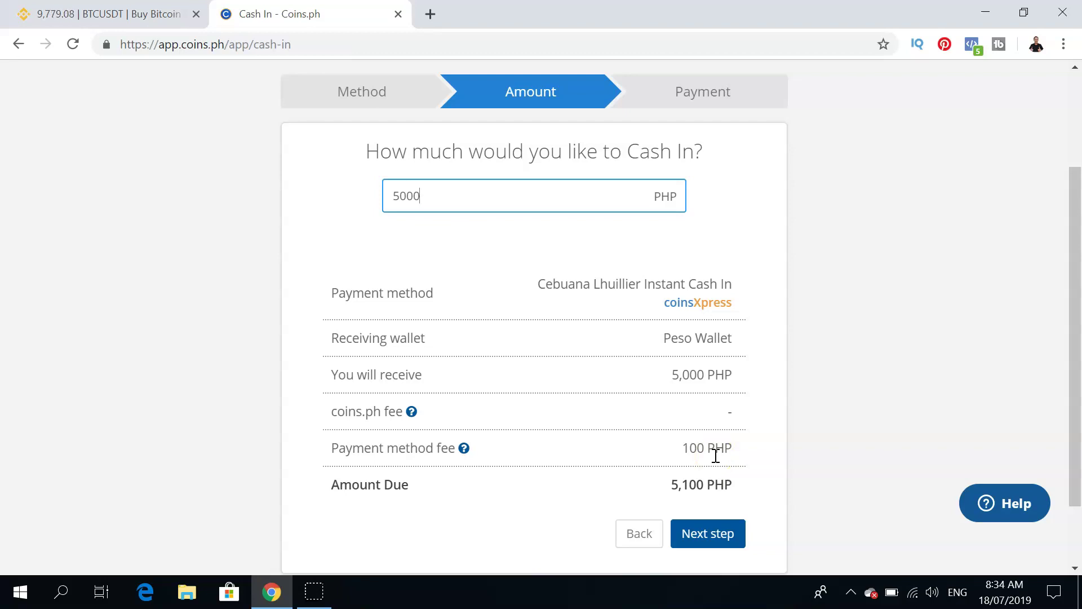
# Go back to the cash-in methods and open the 7-Eleven CLiQQ kiosk instructions
pyautogui.click(365, 97)
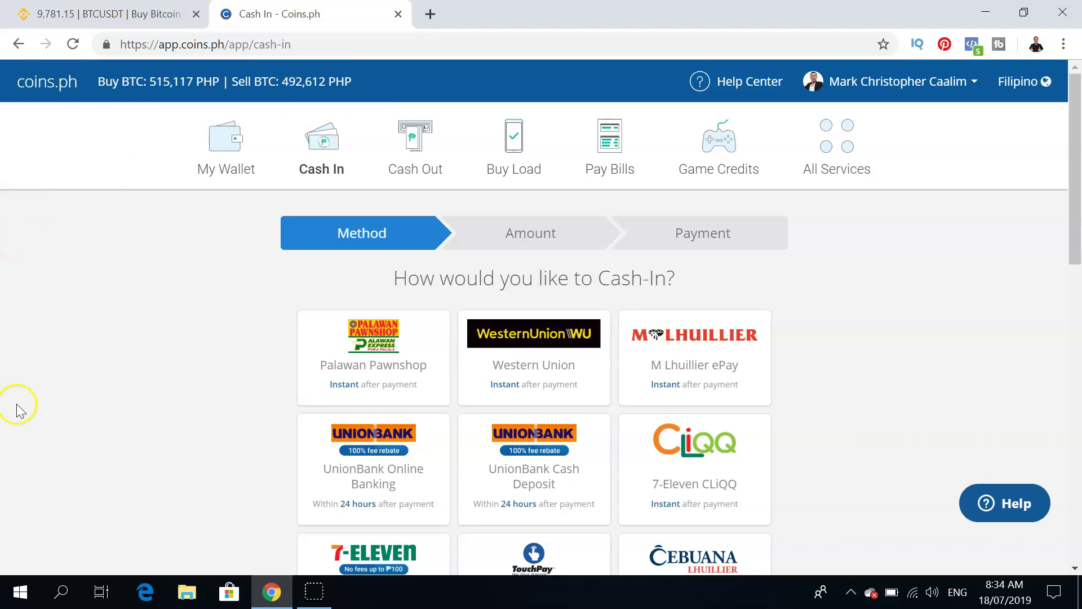
pyautogui.click(689, 487)
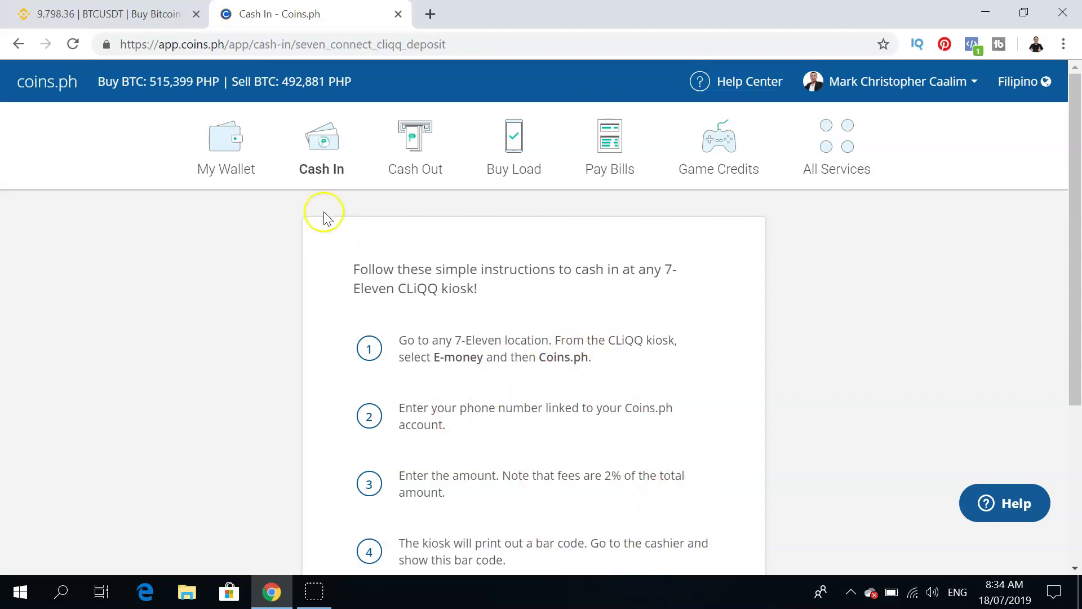
# Create a 5000 PHP cash-in order through Palawan Pawnshop into the Peso Wallet and proceed to payment
pyautogui.click(326, 162)
pyautogui.click(365, 364)
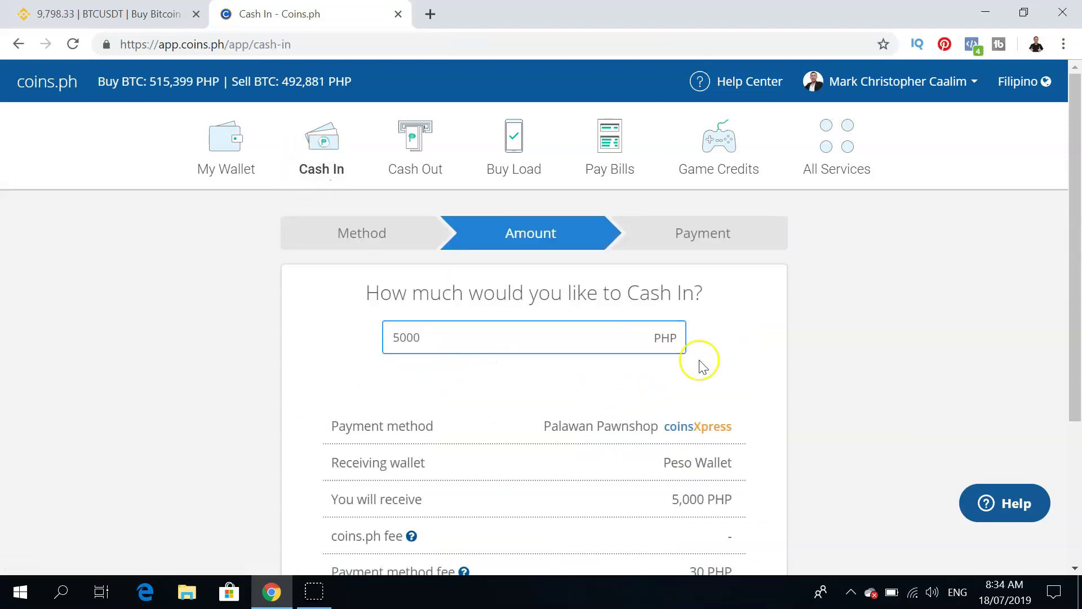
pyautogui.moveTo(1071, 297); pyautogui.dragTo(1078, 437)
pyautogui.click(699, 458)
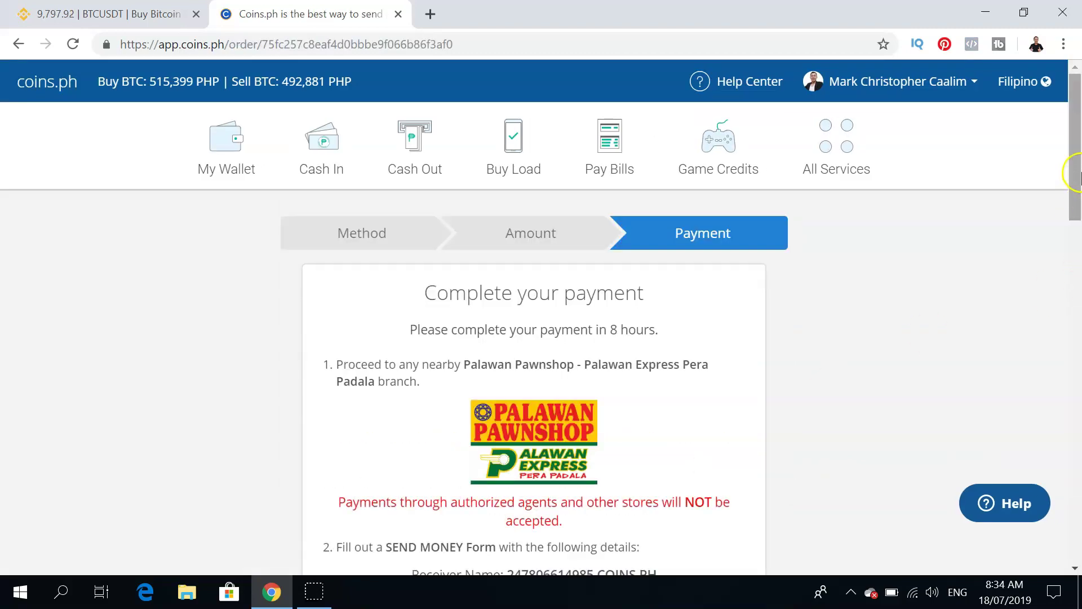
# Review the Palawan Pawnshop payment instructions, including the send money details, sample form and order status
pyautogui.moveTo(1077, 174); pyautogui.dragTo(1077, 230)
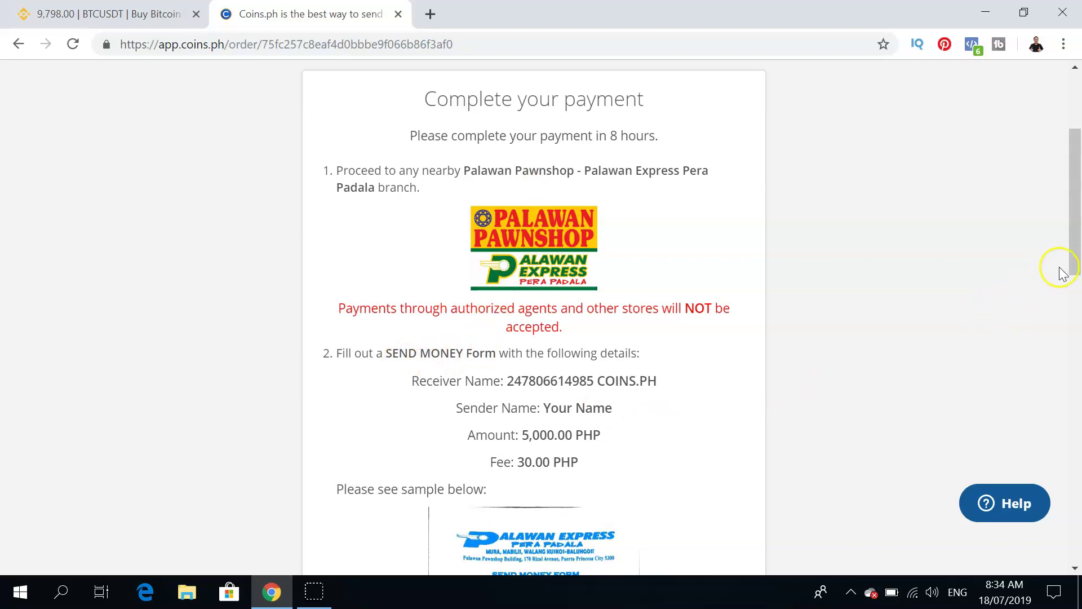
pyautogui.moveTo(1073, 250); pyautogui.dragTo(1071, 287)
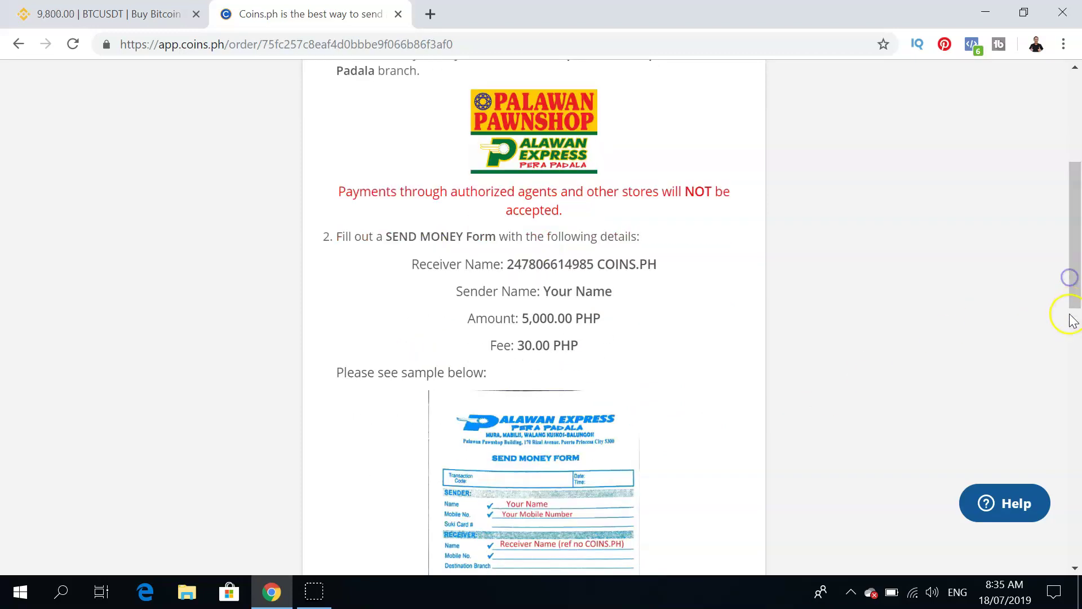
pyautogui.click(1071, 315)
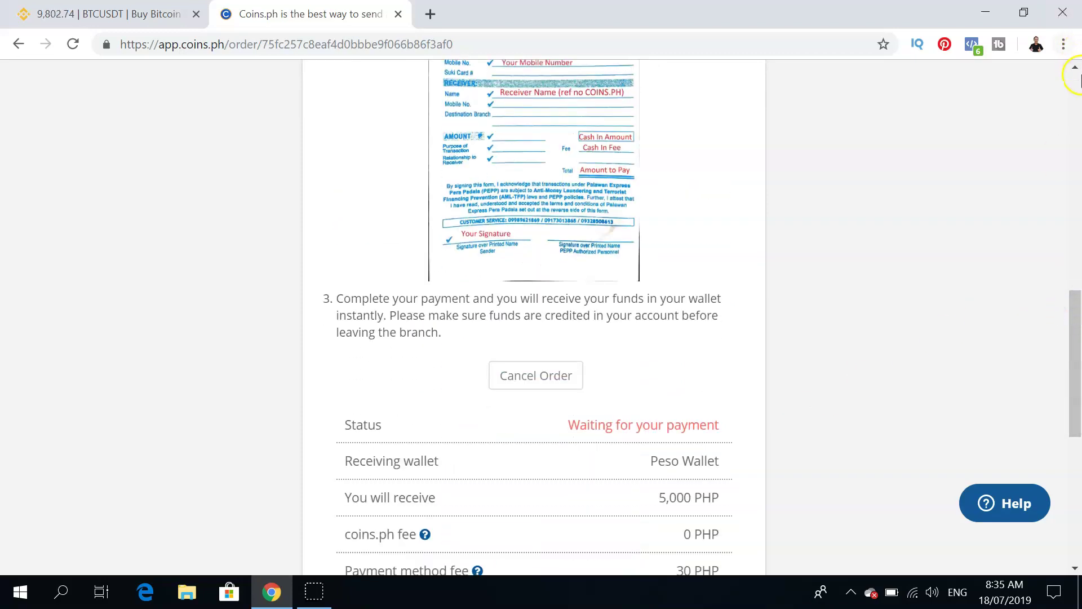
pyautogui.click(1075, 67)
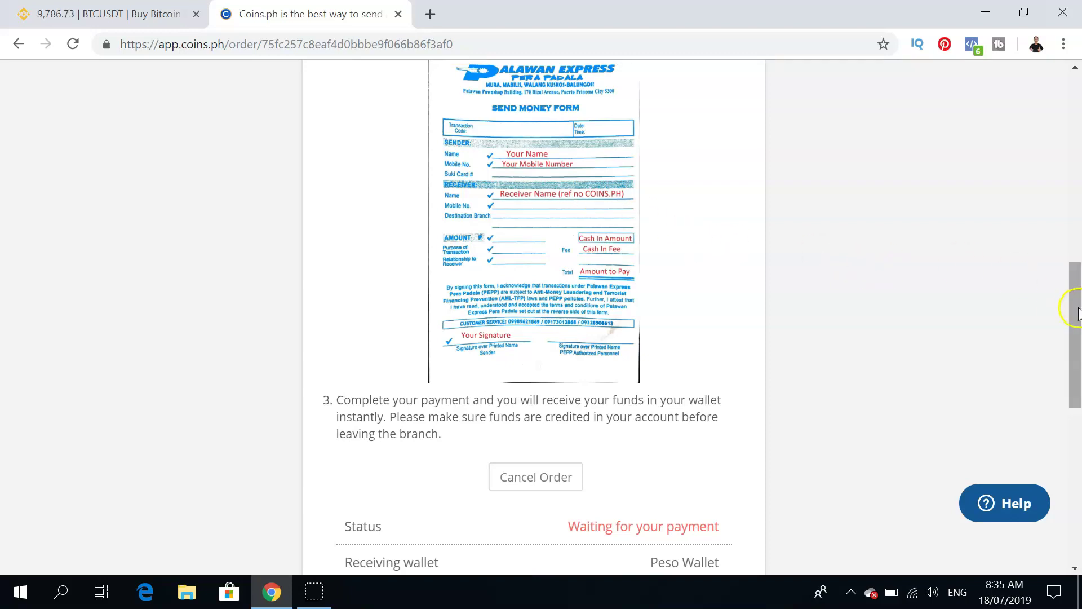
pyautogui.moveTo(1077, 308); pyautogui.dragTo(1078, 249)
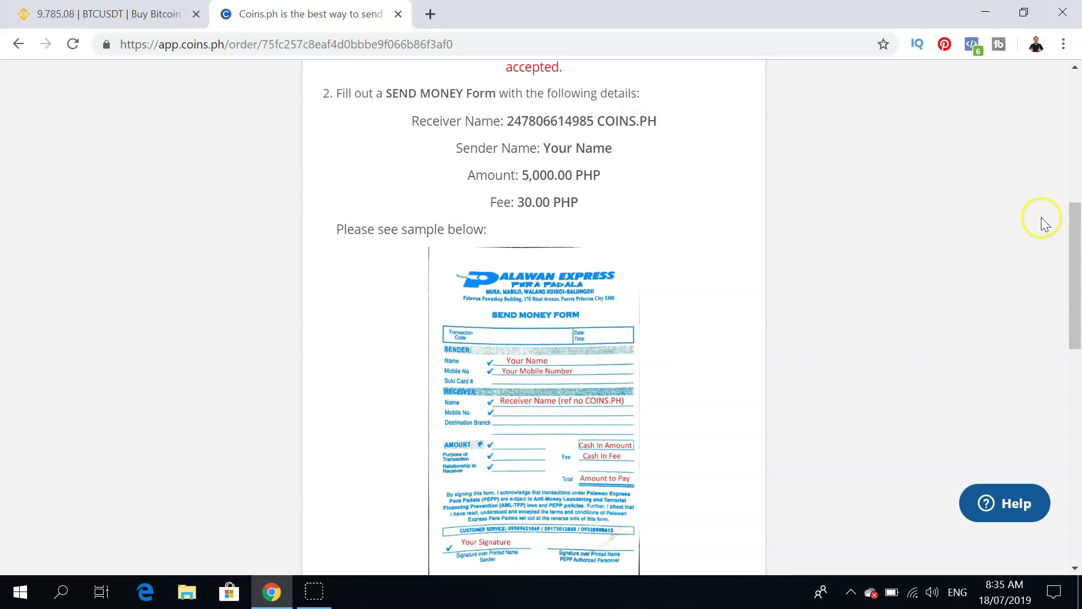
pyautogui.scroll(5, 1076, 234)
pyautogui.scroll(3, 1076, 223)
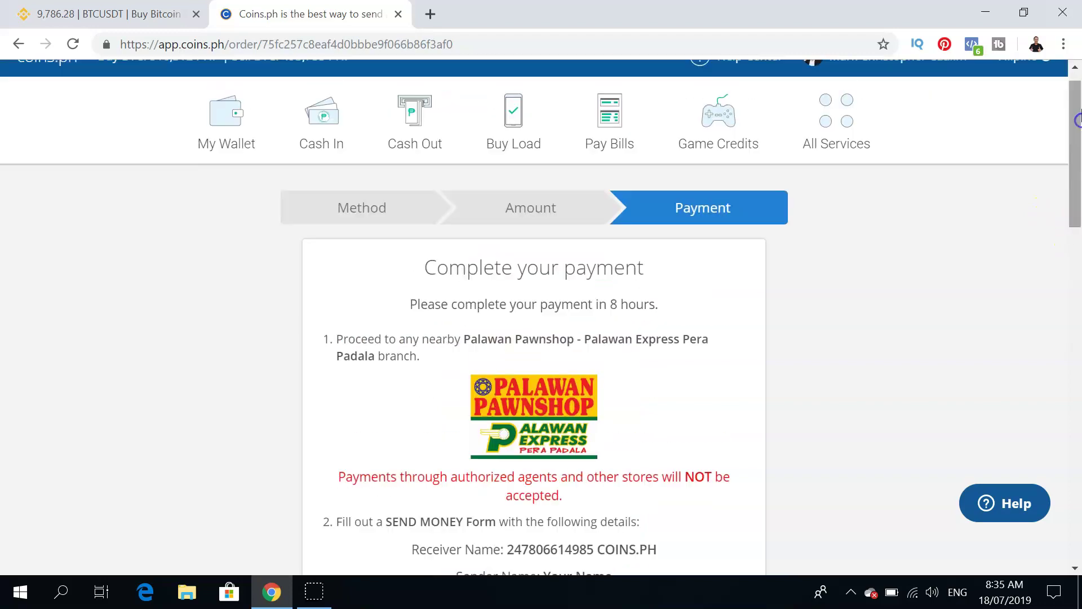
# View the PHP wallet on Coins.ph and switch back to the Binance BTC/USDT trading page
pyautogui.click(239, 124)
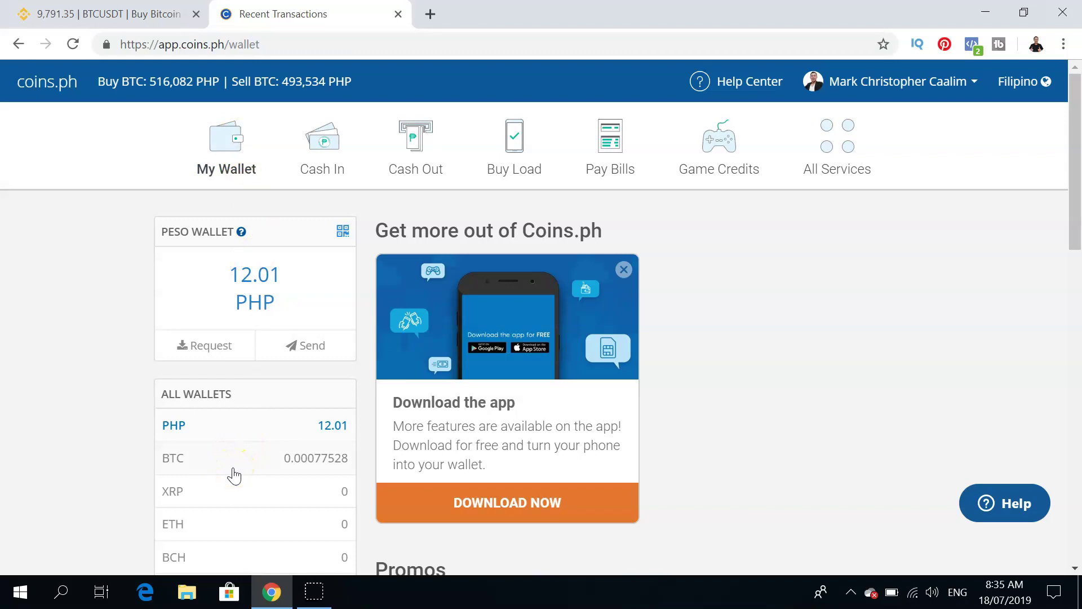
pyautogui.click(220, 433)
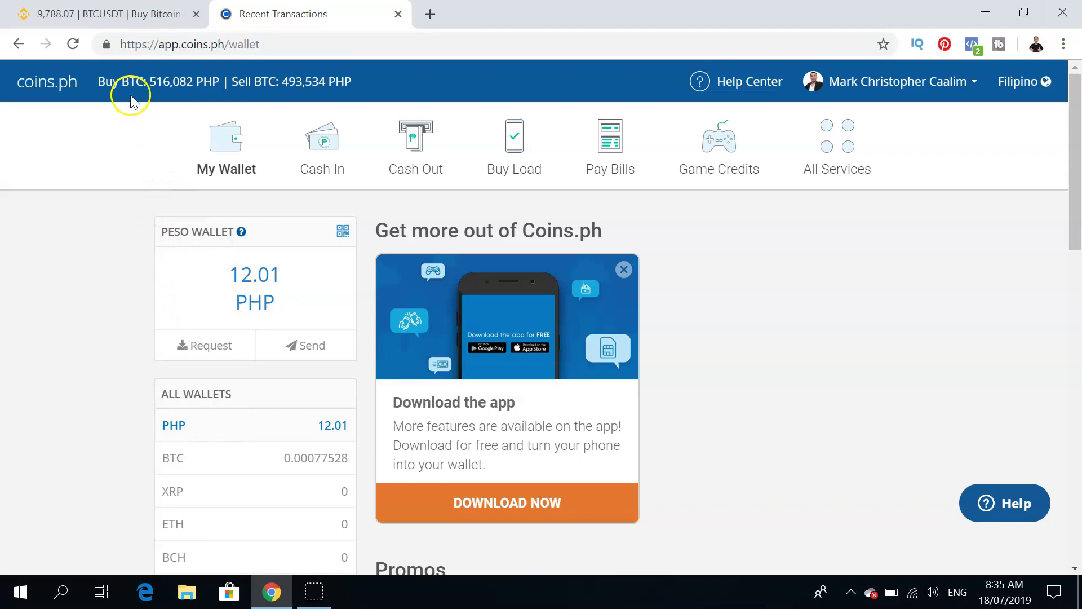
pyautogui.click(107, 13)
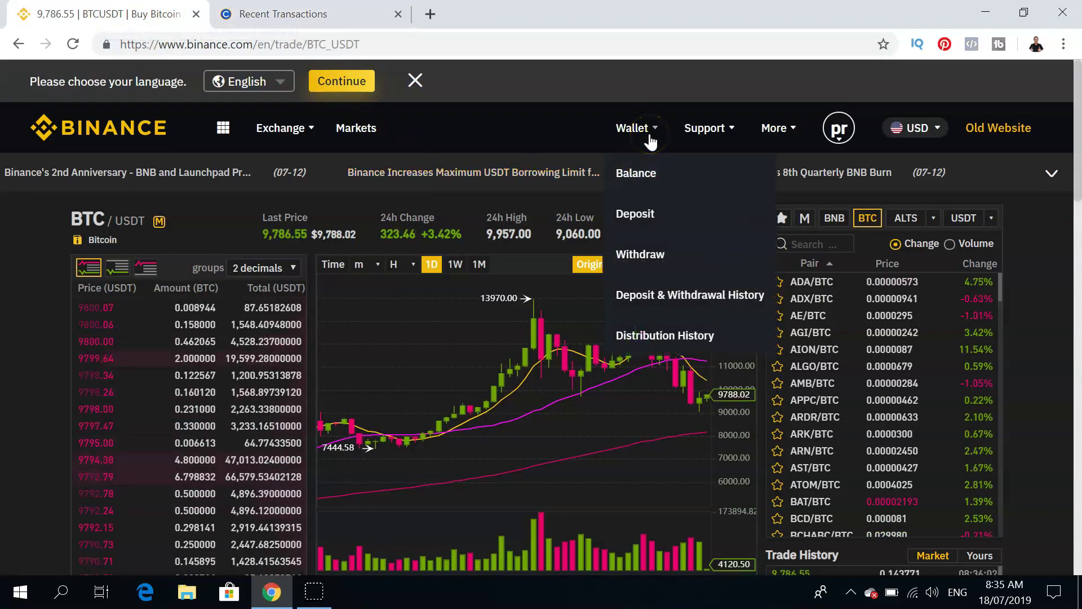
# Open the Binance wallet's deposit page for BTC and copy the BTC deposit address
pyautogui.moveTo(632, 128)
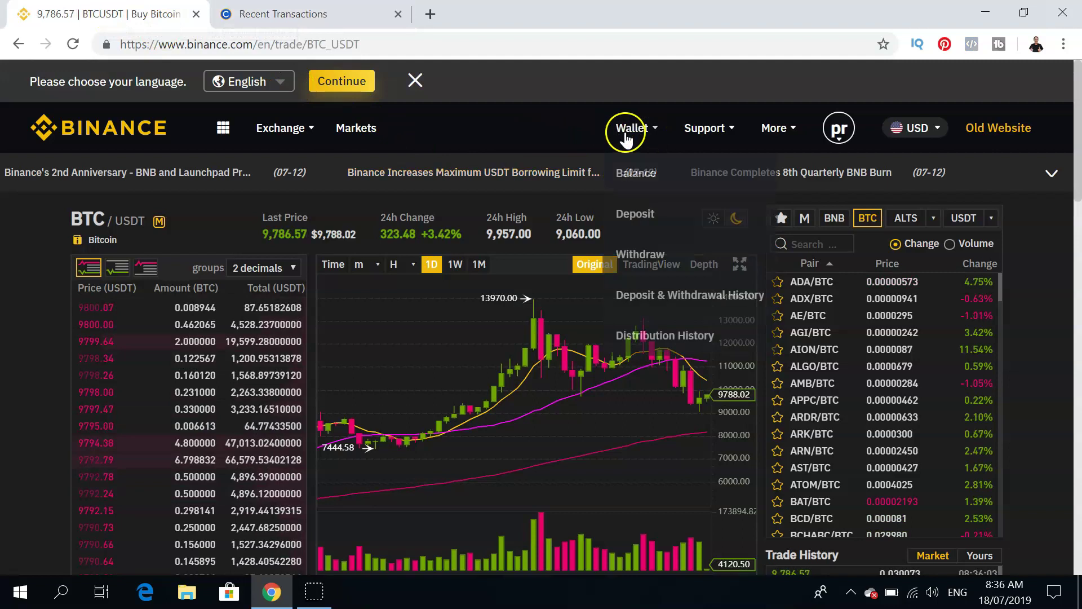
pyautogui.click(649, 217)
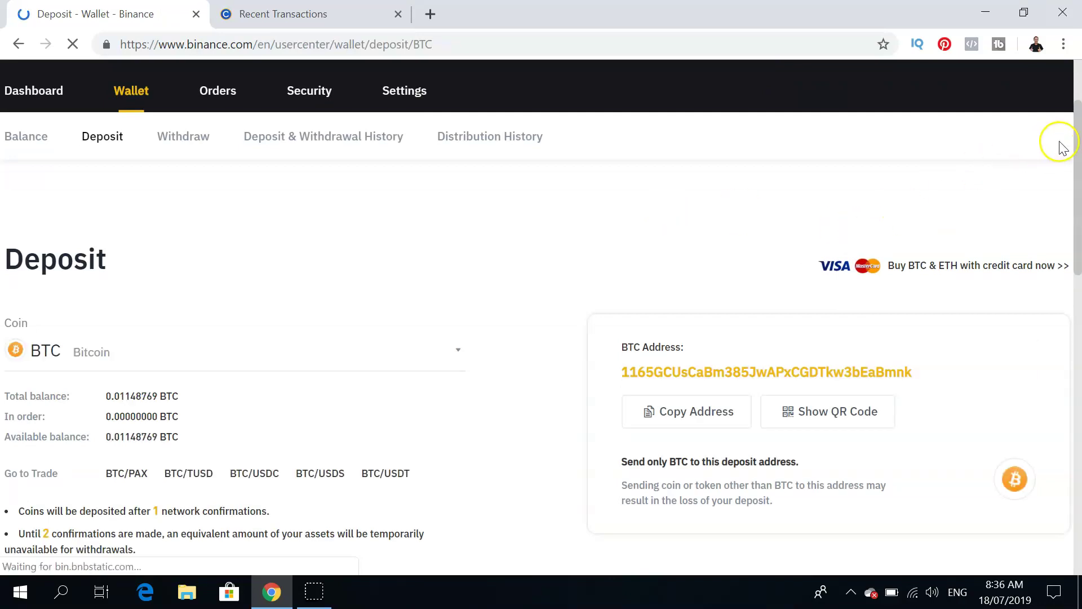
pyautogui.scroll(-2, 1078, 148)
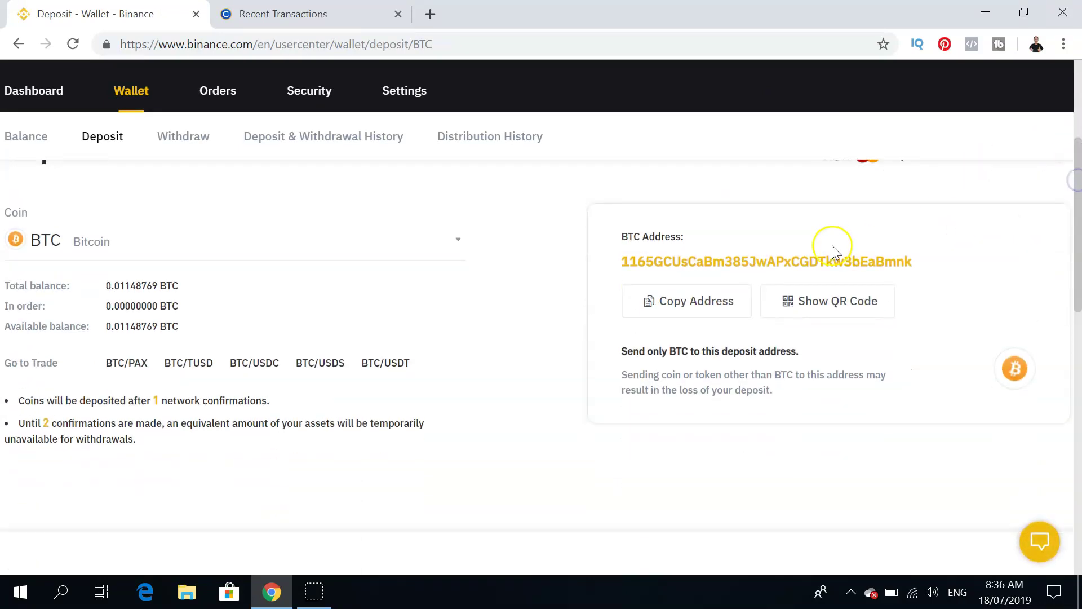
pyautogui.click(715, 306)
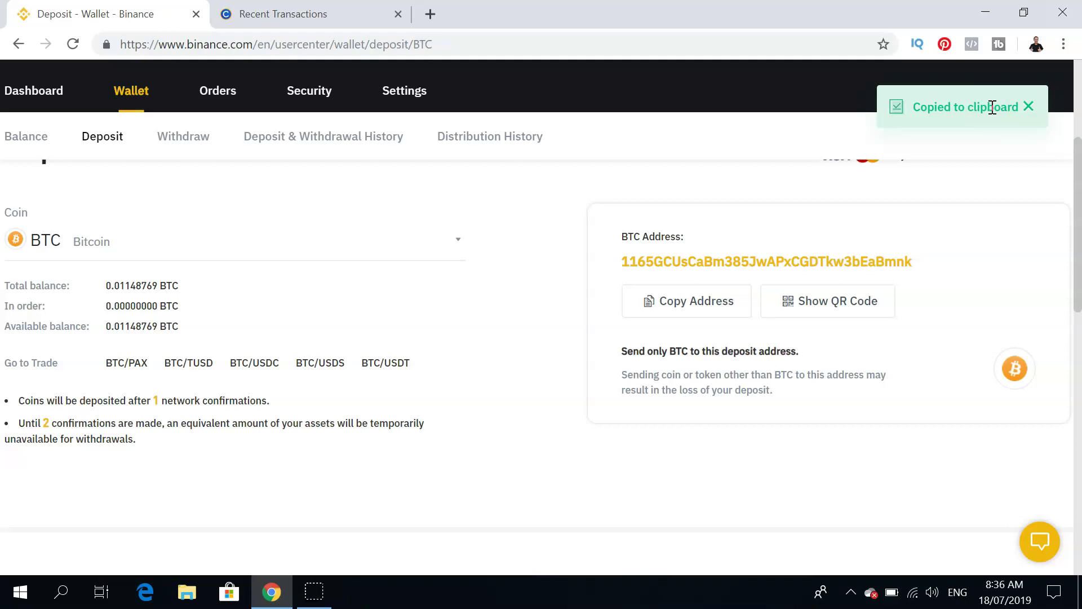
# Switch to Coins.ph and start a Send Money transfer from the Peso Wallet with an amount of 5000 PHP
pyautogui.click(307, 9)
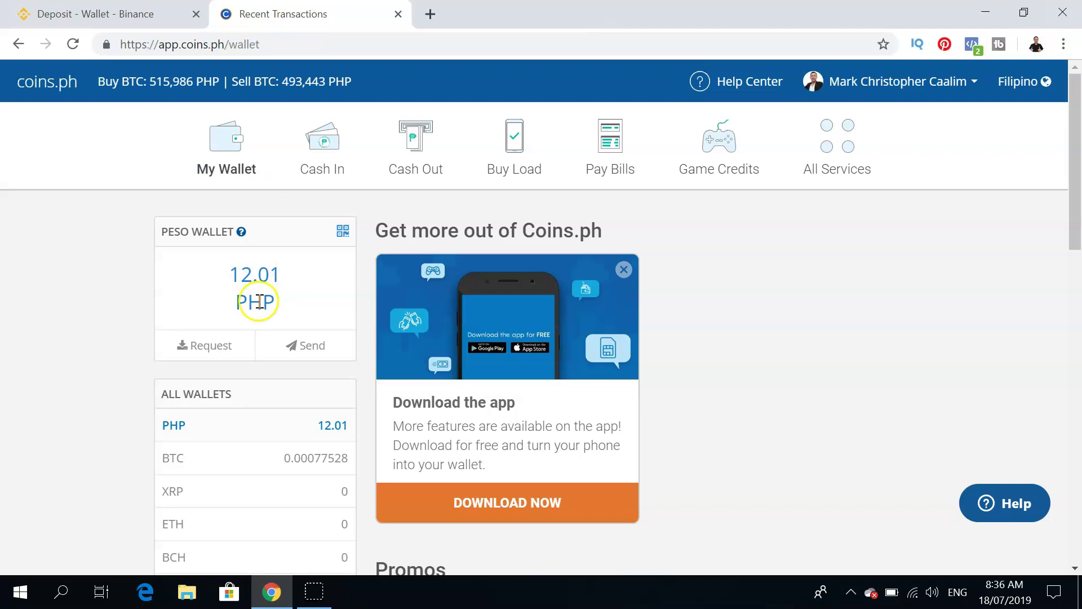
pyautogui.click(296, 347)
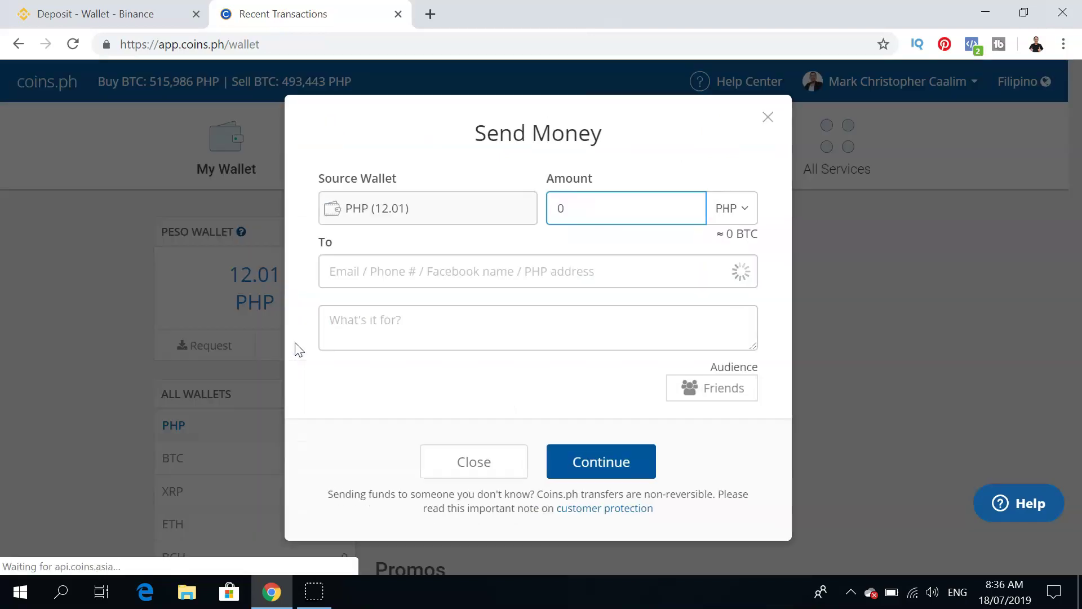
pyautogui.click(549, 215)
pyautogui.press('BackSpace')
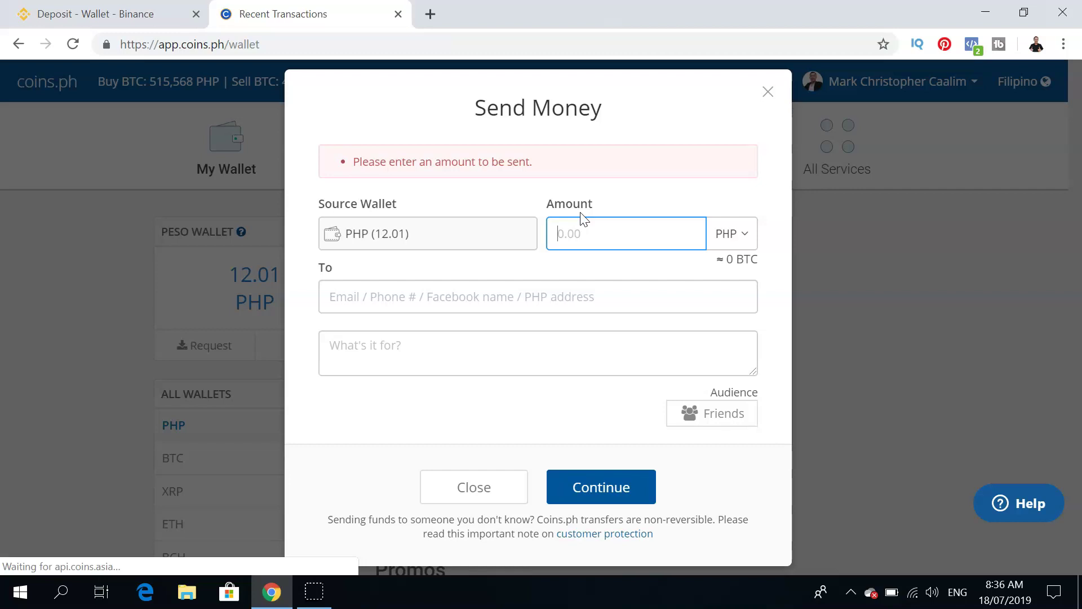
pyautogui.write('5000')
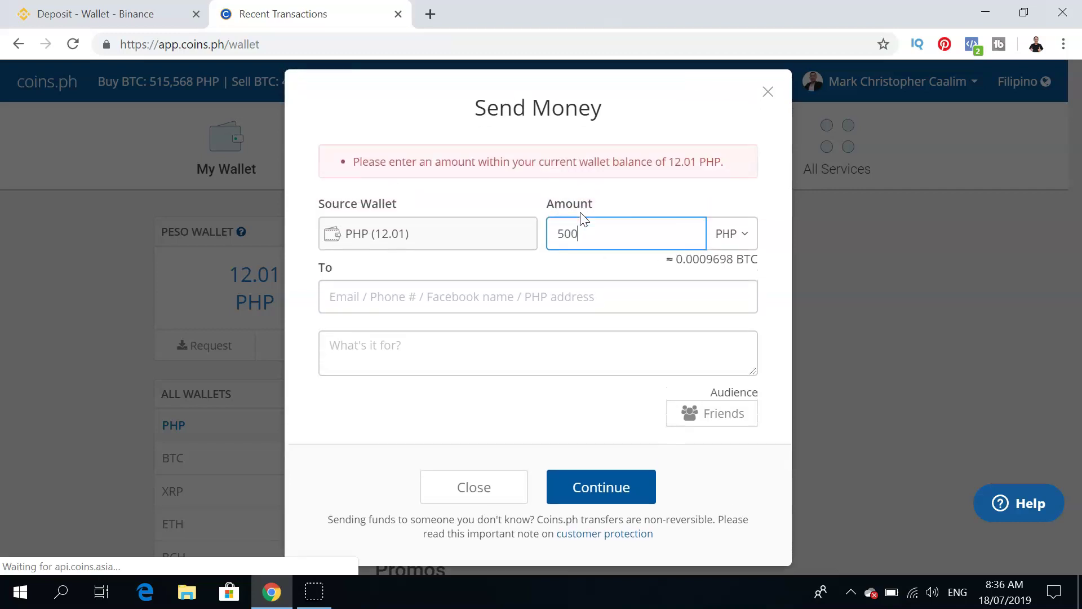
# Paste the copied BTC deposit address as the recipient, enter the note "binance" and review the blockchain fee options
pyautogui.click(465, 299)
pyautogui.click(460, 302)
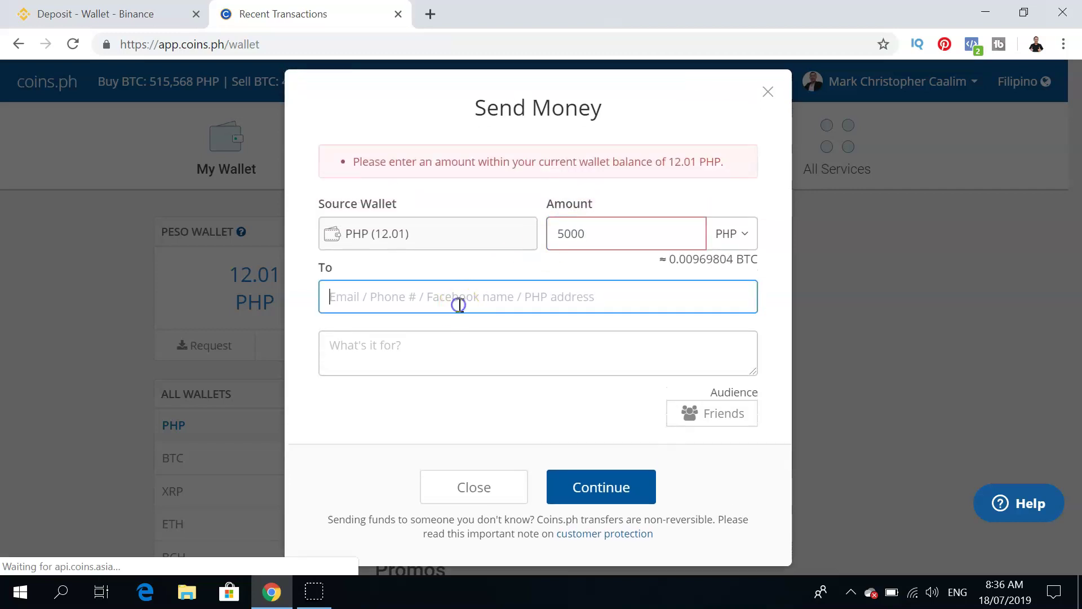
pyautogui.rightClick(459, 303)
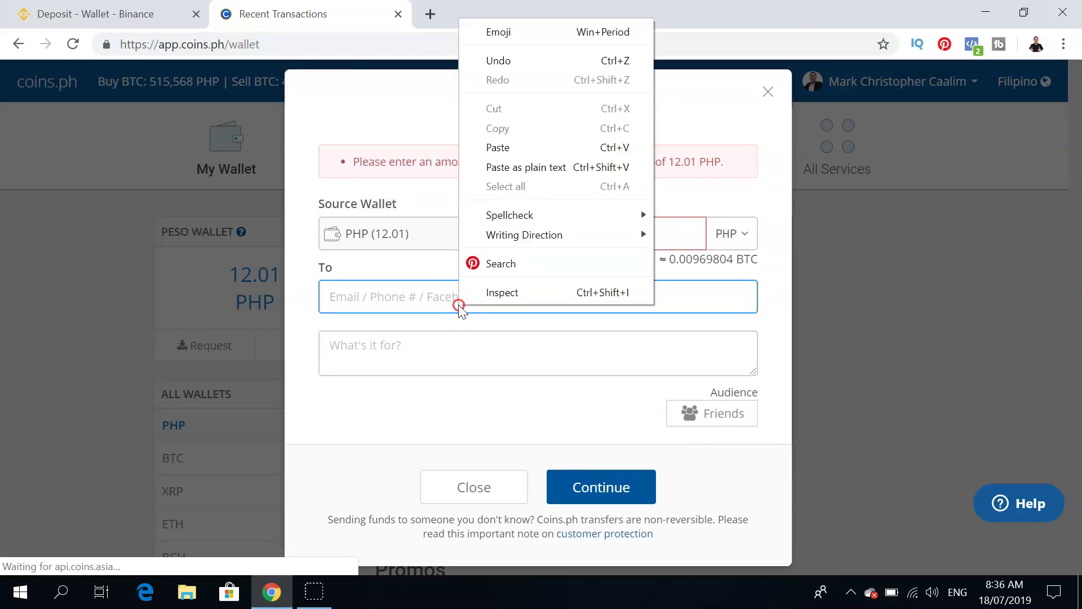
pyautogui.click(496, 147)
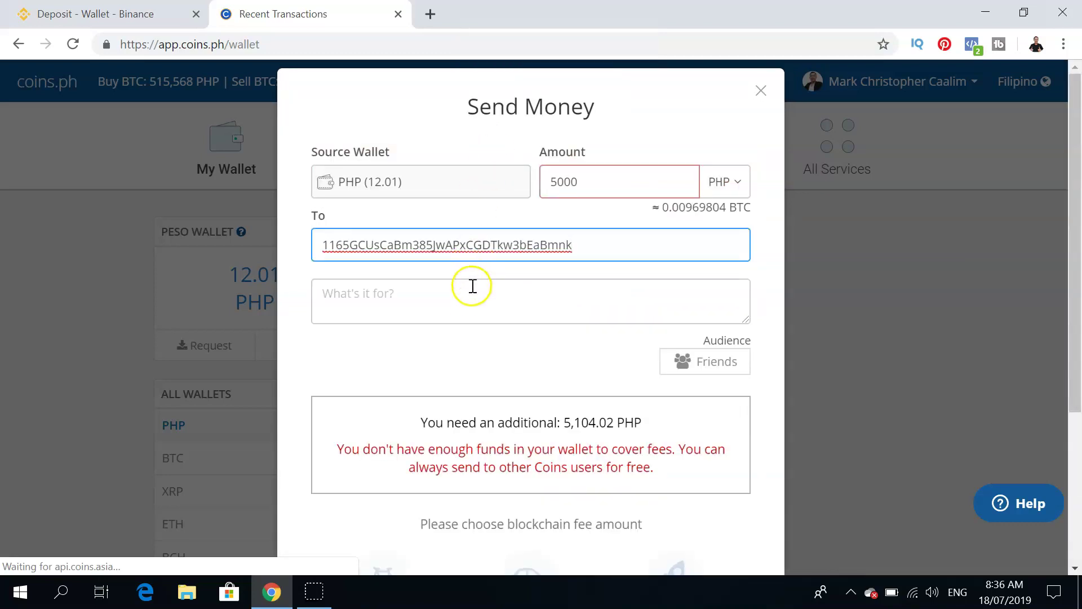
pyautogui.click(463, 300)
pyautogui.write('binance')
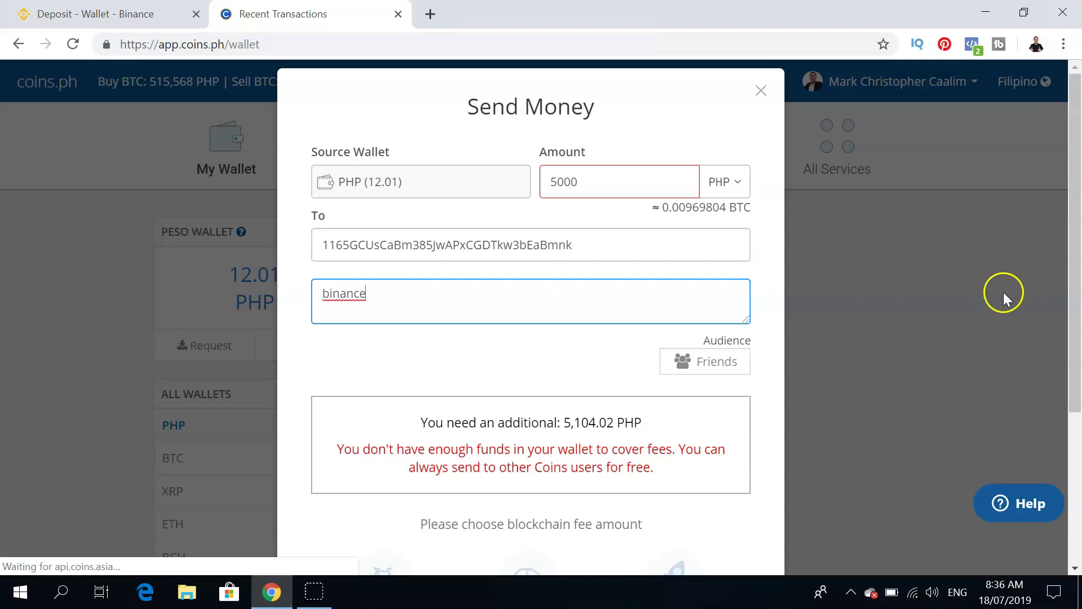
pyautogui.moveTo(1073, 230); pyautogui.dragTo(1077, 417)
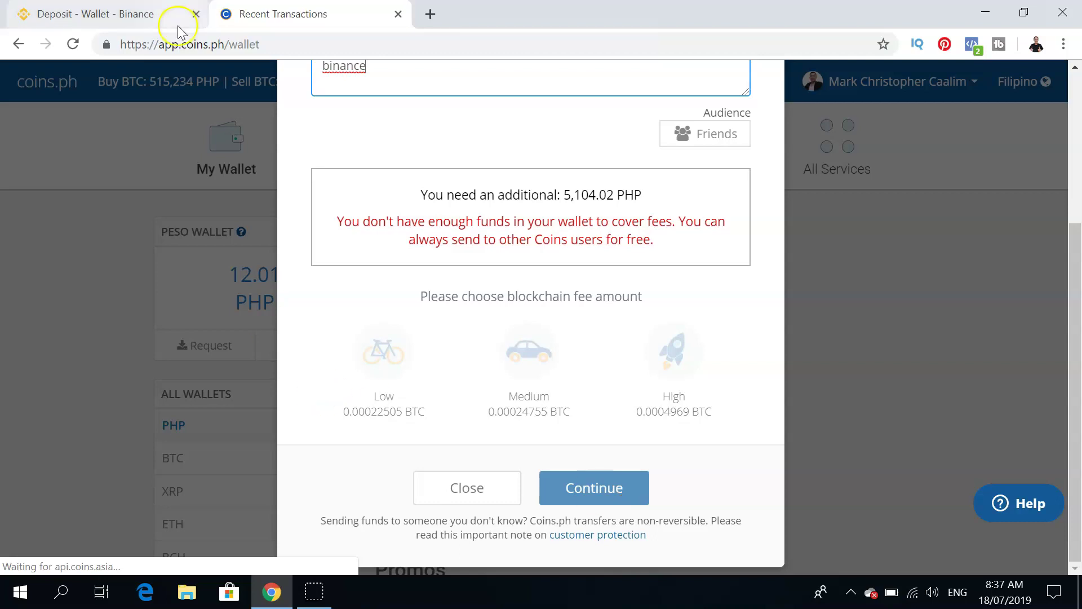
# Return to Binance and view the wallet balance and the Deposit & Withdrawal History
pyautogui.click(138, 19)
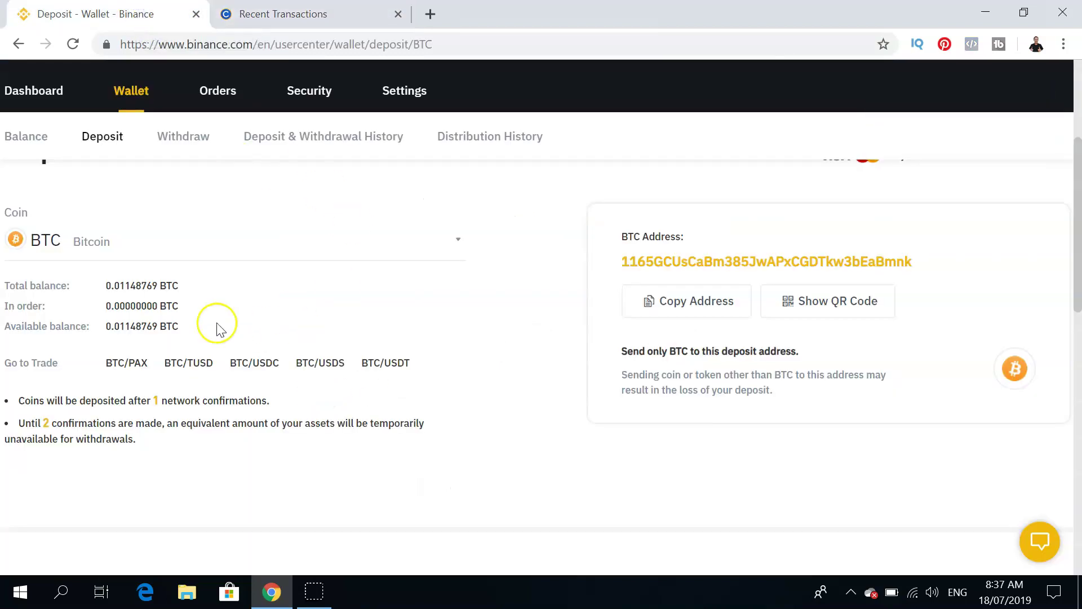
pyautogui.click(33, 136)
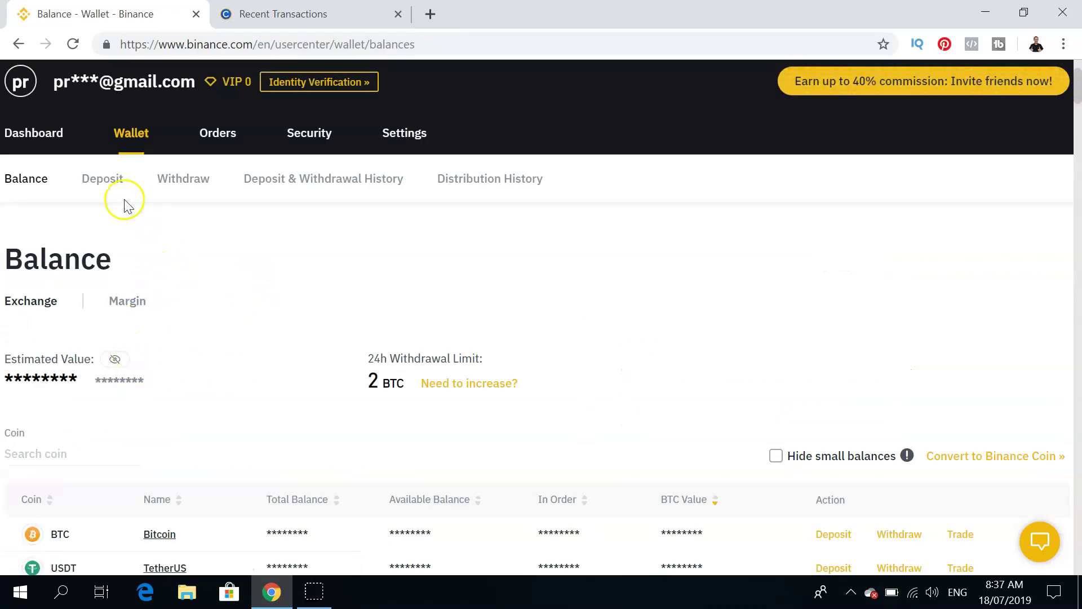
pyautogui.click(300, 190)
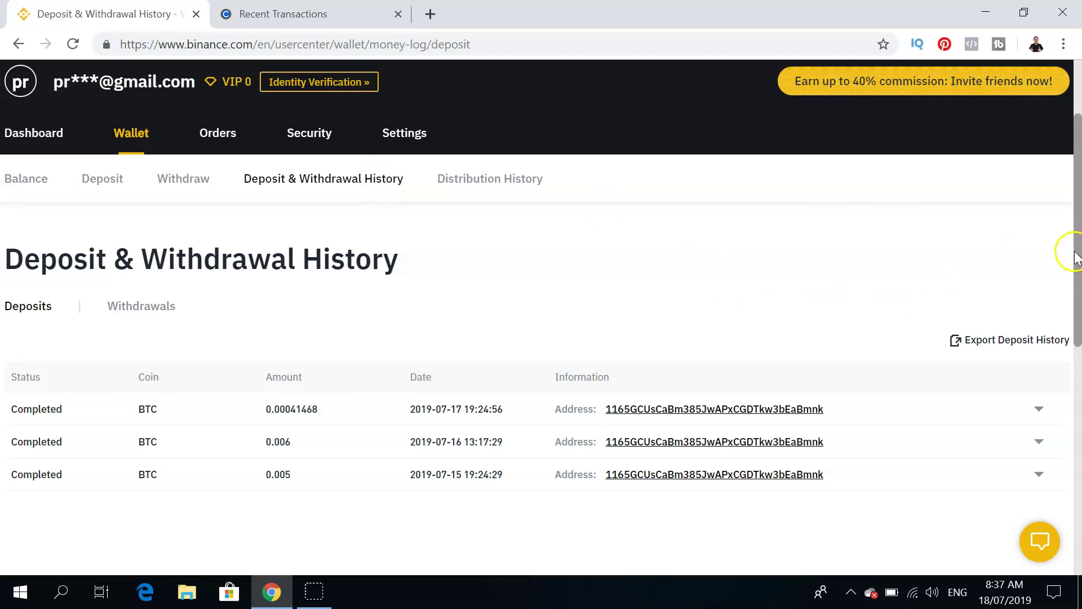
pyautogui.moveTo(1078, 254); pyautogui.dragTo(1078, 155)
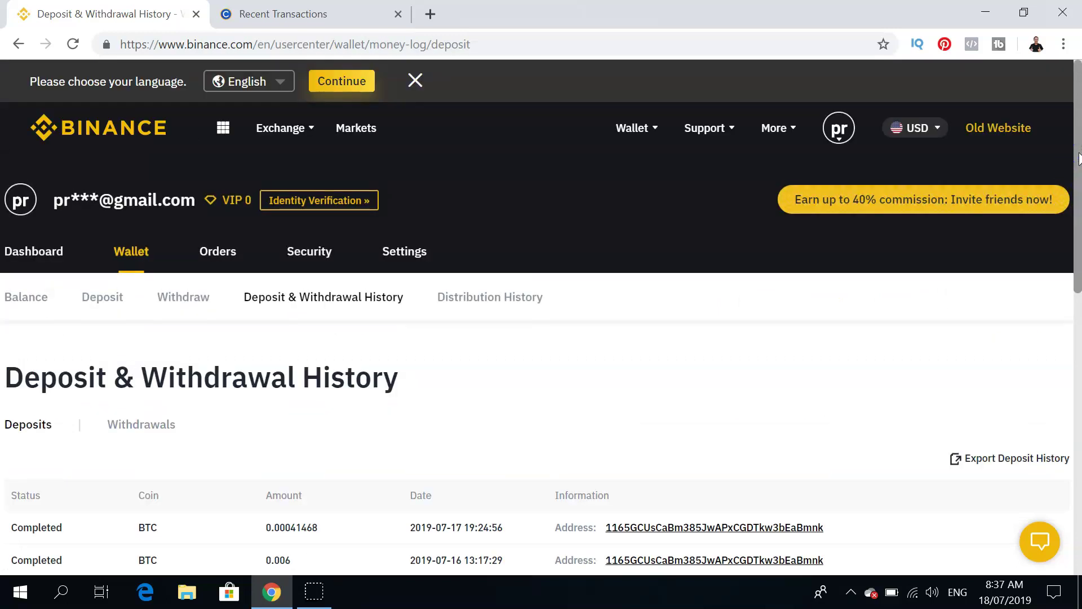